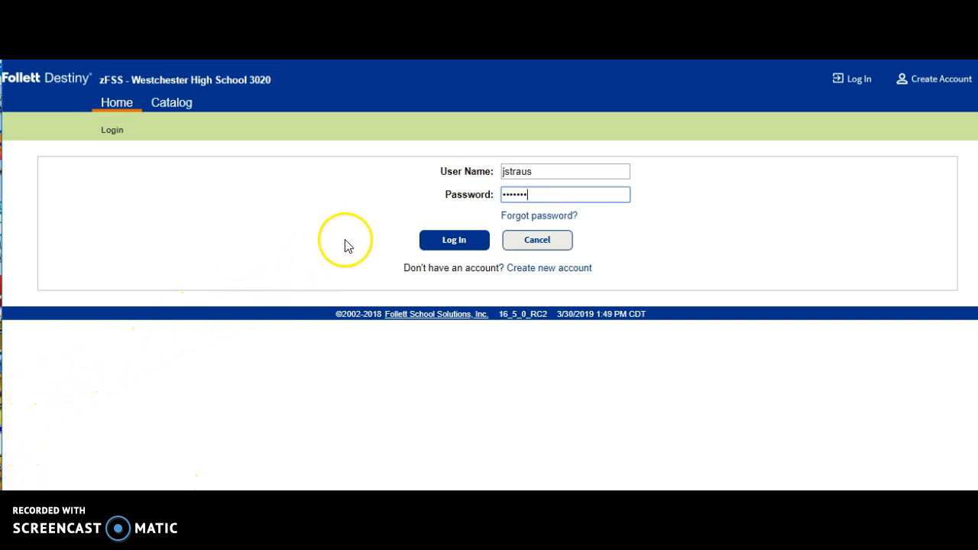
Log in to the library account and open the Library Policies in the Back Office.
left_click(444, 245)
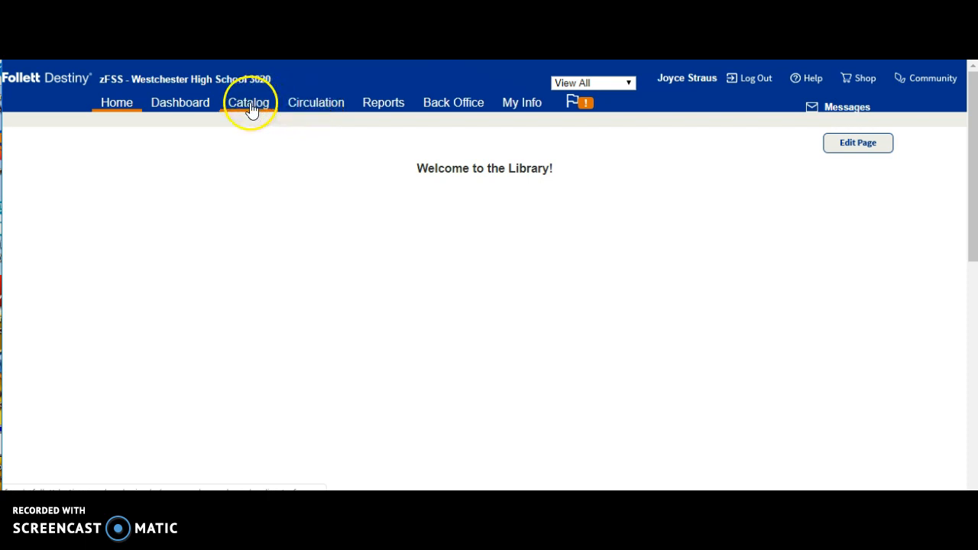
left_click(446, 107)
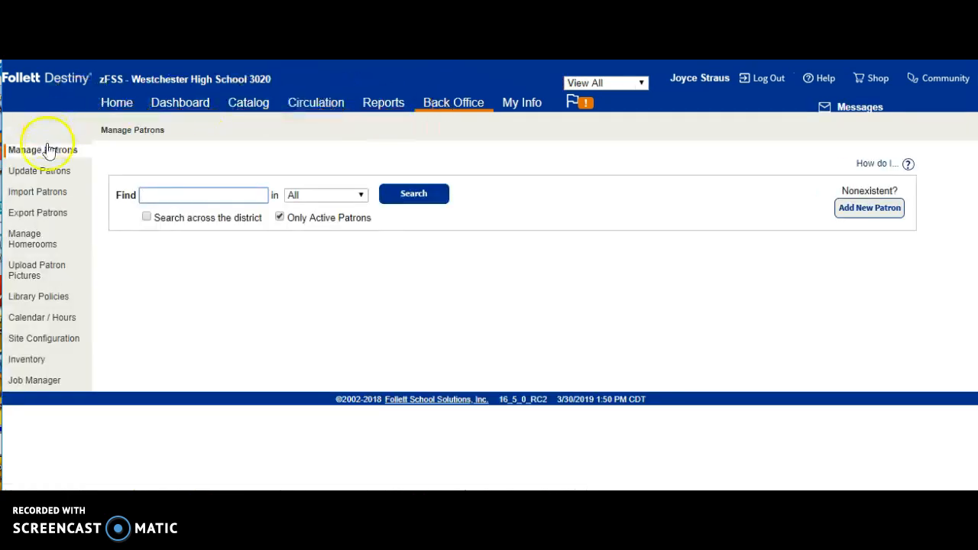
left_click(42, 300)
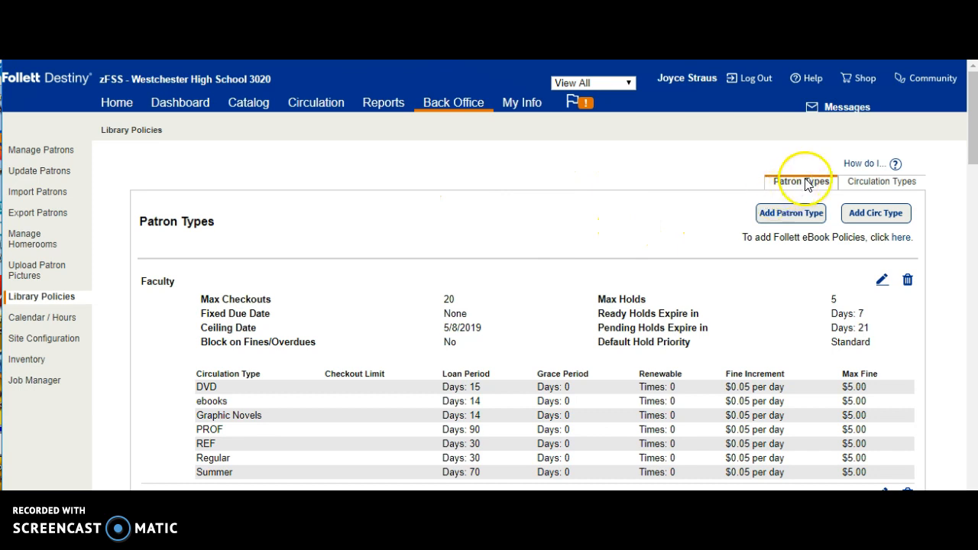
Examine the existing circulation types and their loan, grace, renewal and fine settings for each patron type.
left_click(869, 185)
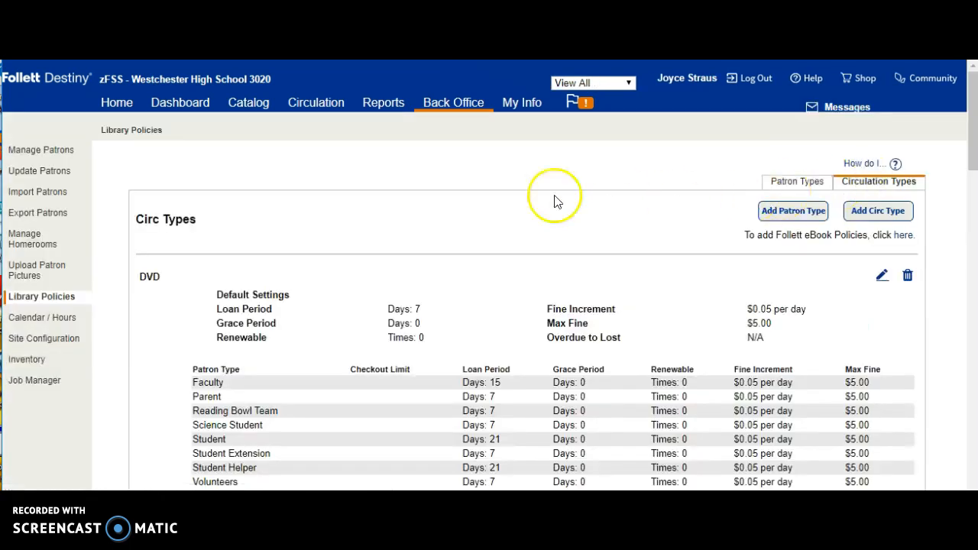
scroll(214, 271, "down", 1)
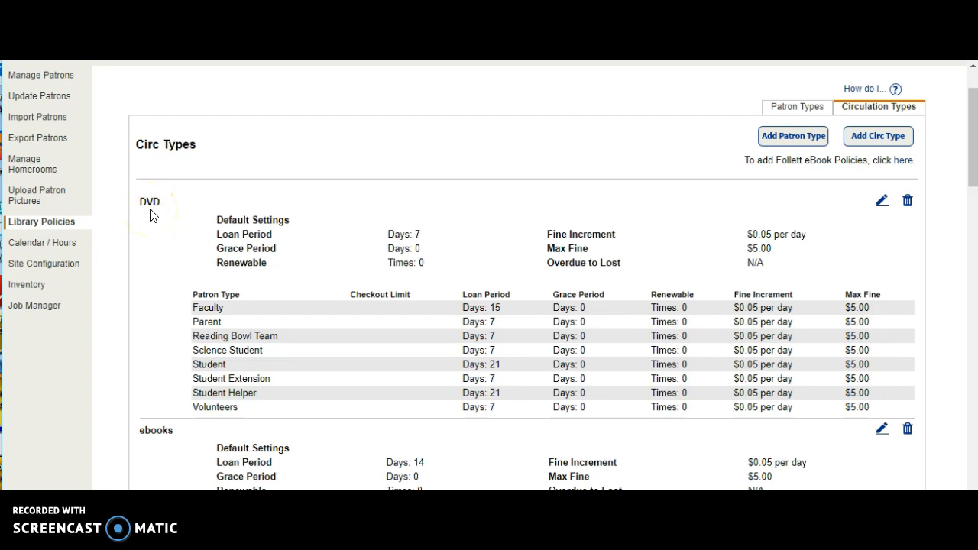
scroll(170, 402, "down", 1)
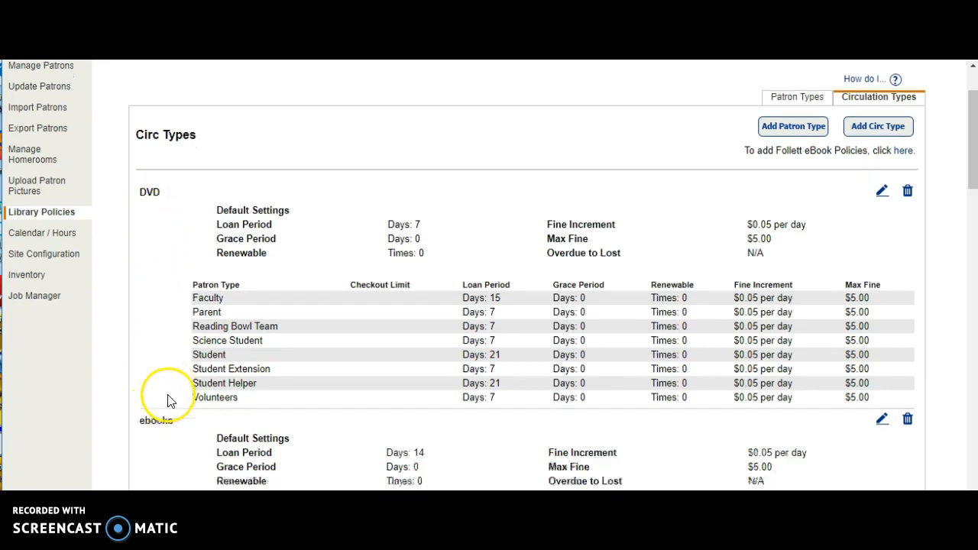
scroll(170, 399, "down", 6)
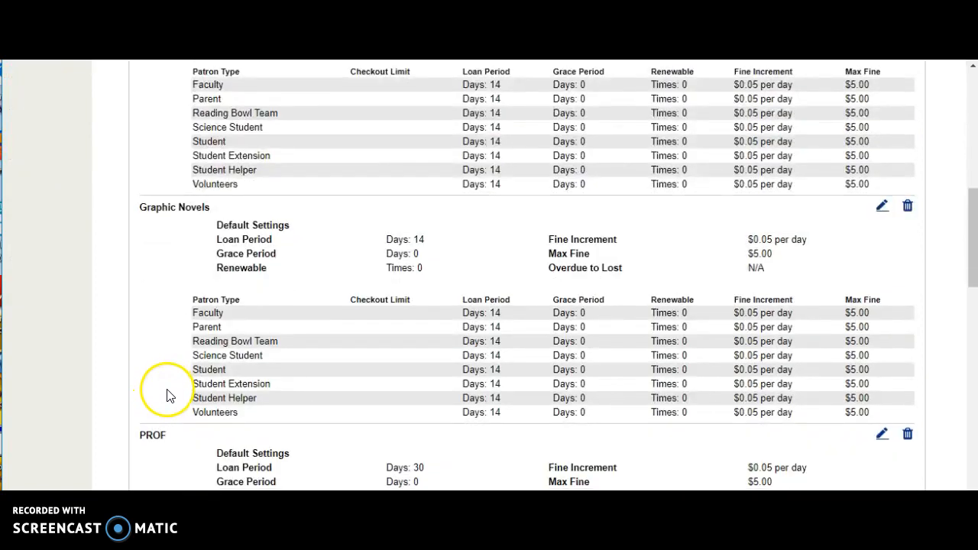
scroll(169, 396, "down", 4)
scroll(170, 391, "up", 10)
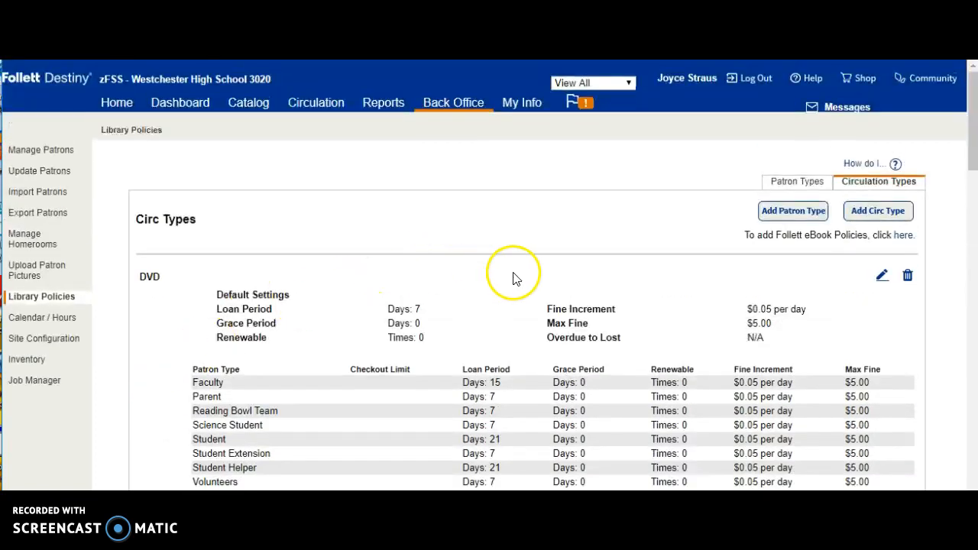
Fill in a new Periodicals circulation type with a 2-day loan period and a 2-day grace period, and discard it.
left_click(879, 214)
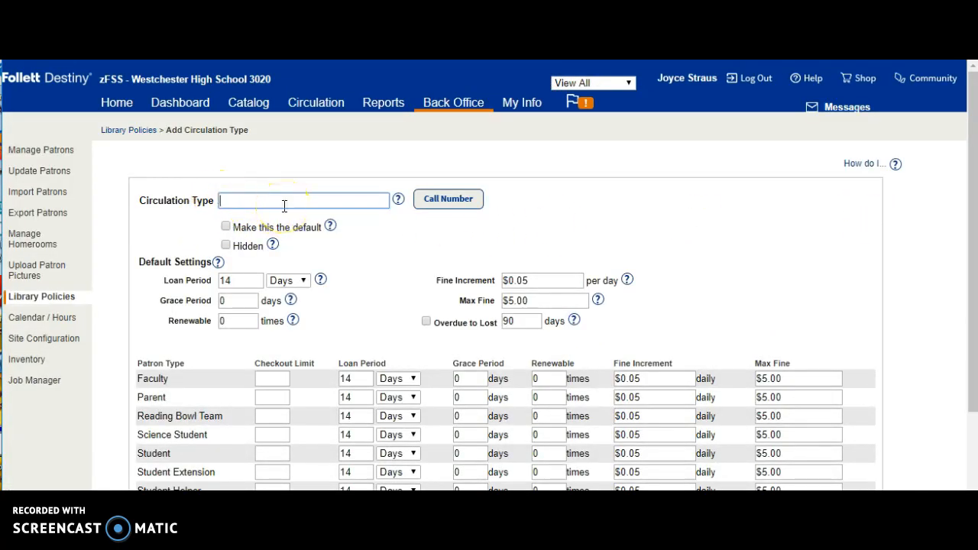
type("P")
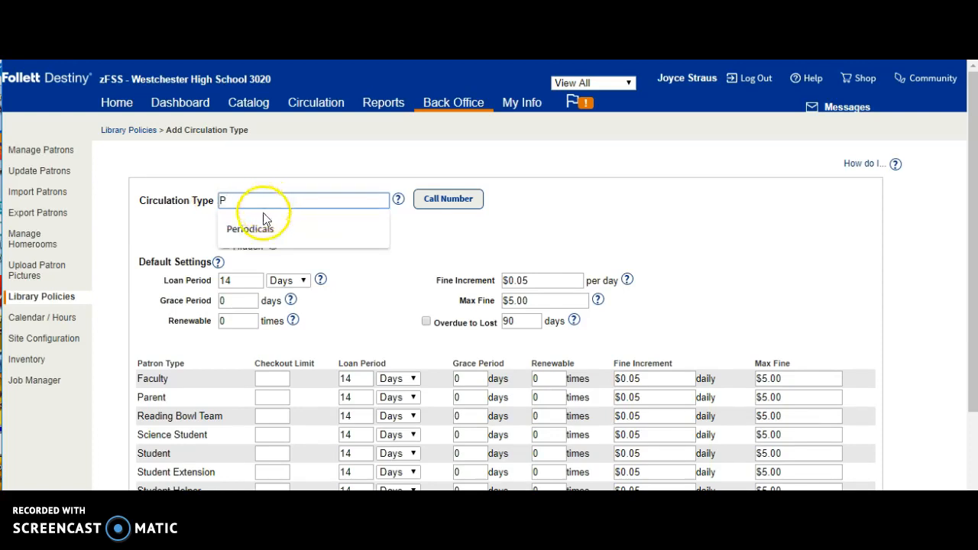
left_click(263, 221)
left_click(321, 280)
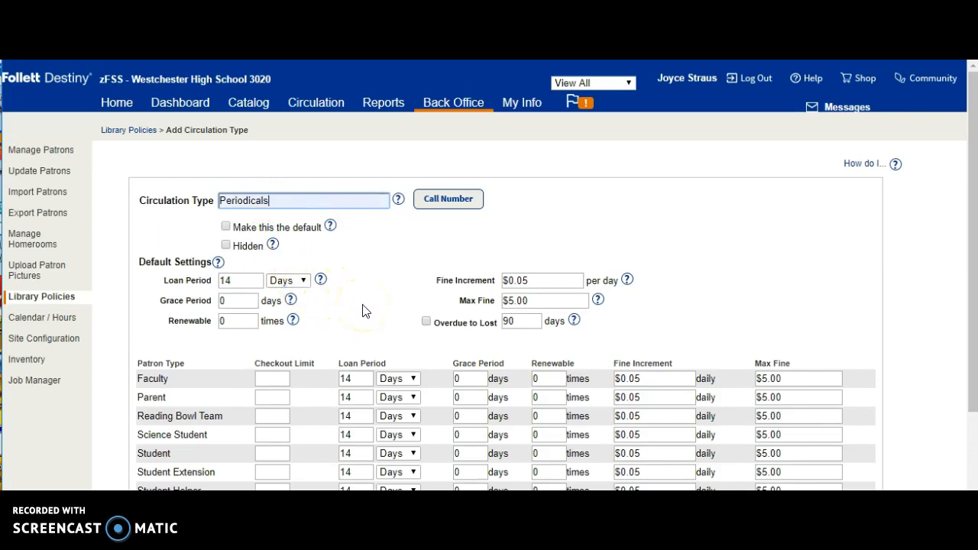
scroll(363, 311, "down", 1)
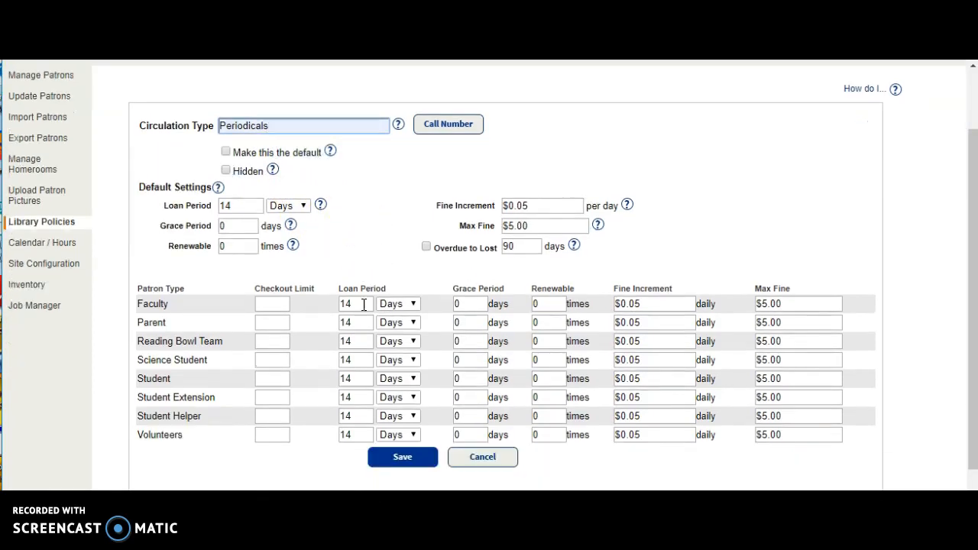
left_click(236, 206)
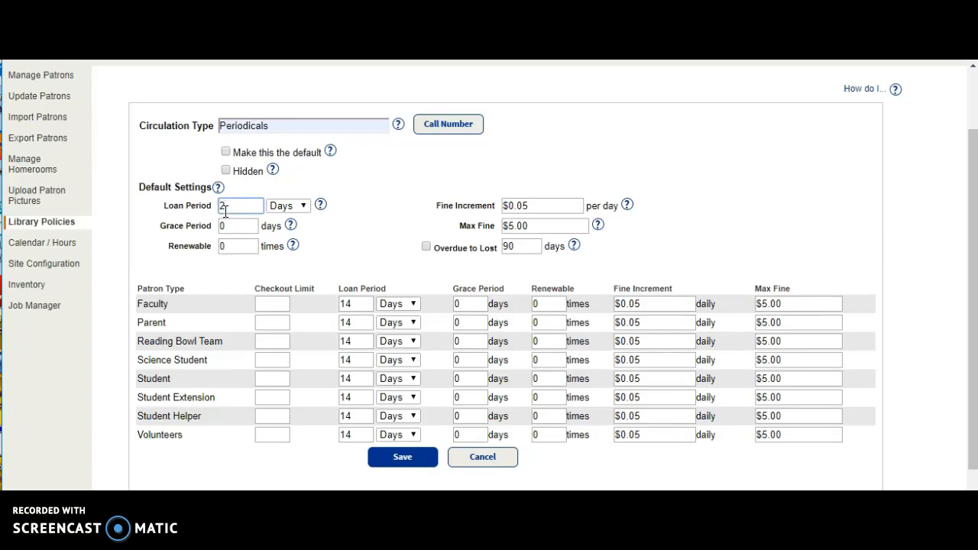
left_click(227, 223)
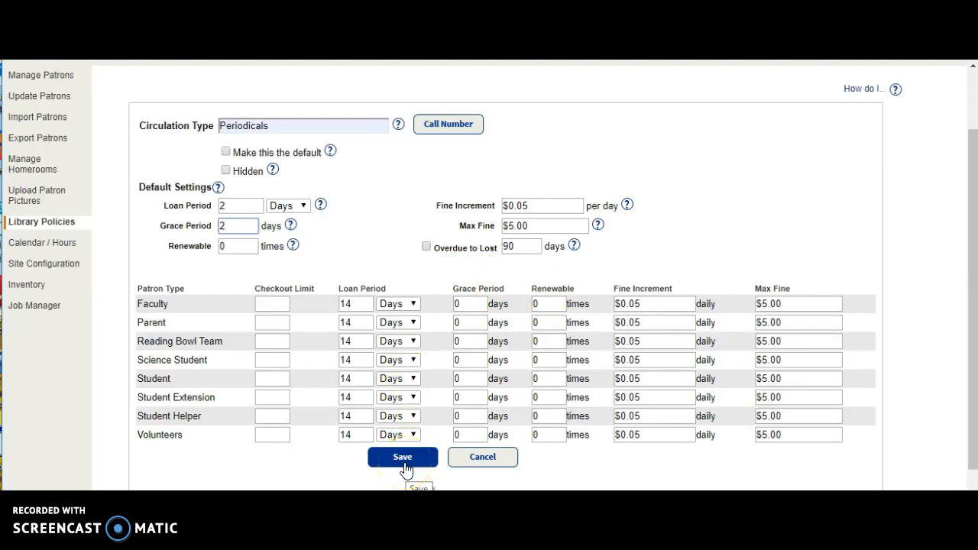
left_click(479, 462)
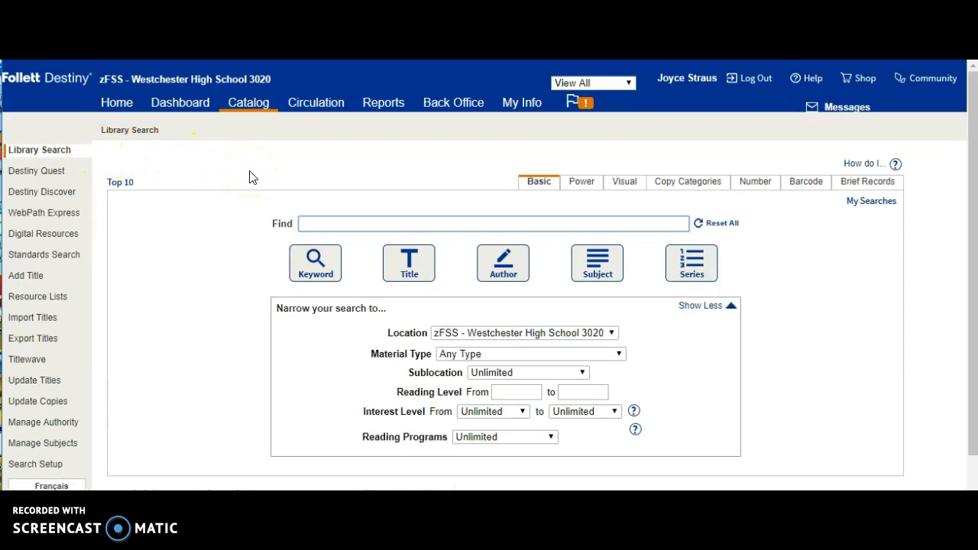
Search the library catalog by title for Caddie Woodlawn and open the book's title details.
type("c")
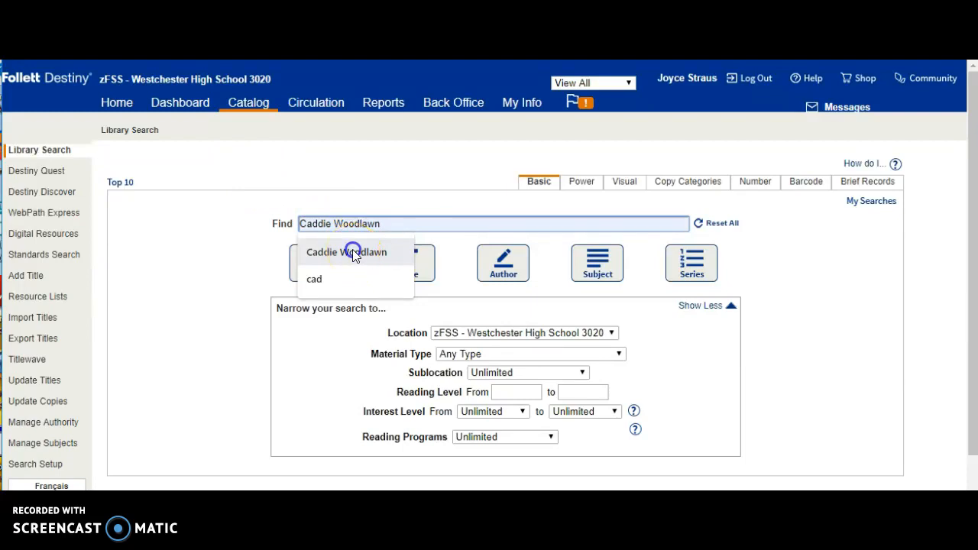
left_click(353, 251)
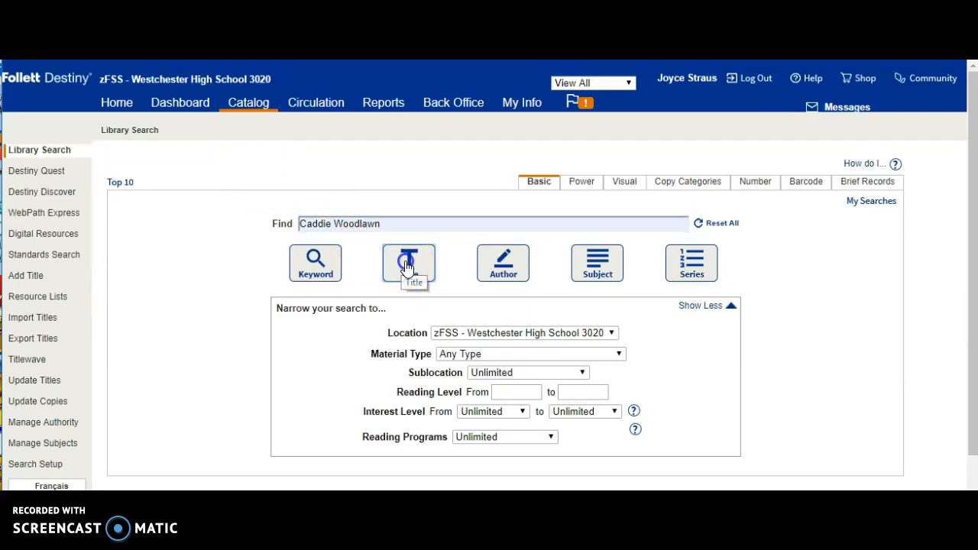
left_click(409, 266)
left_click(317, 275)
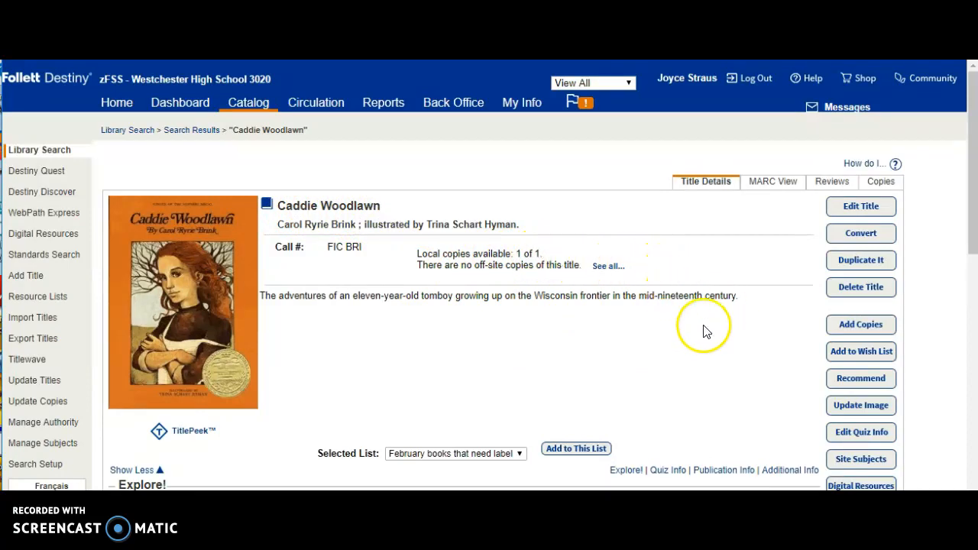
Open the form for adding copies of Caddie Woodlawn and examine its barcode, call number, circulation type and other copy fields.
left_click(865, 325)
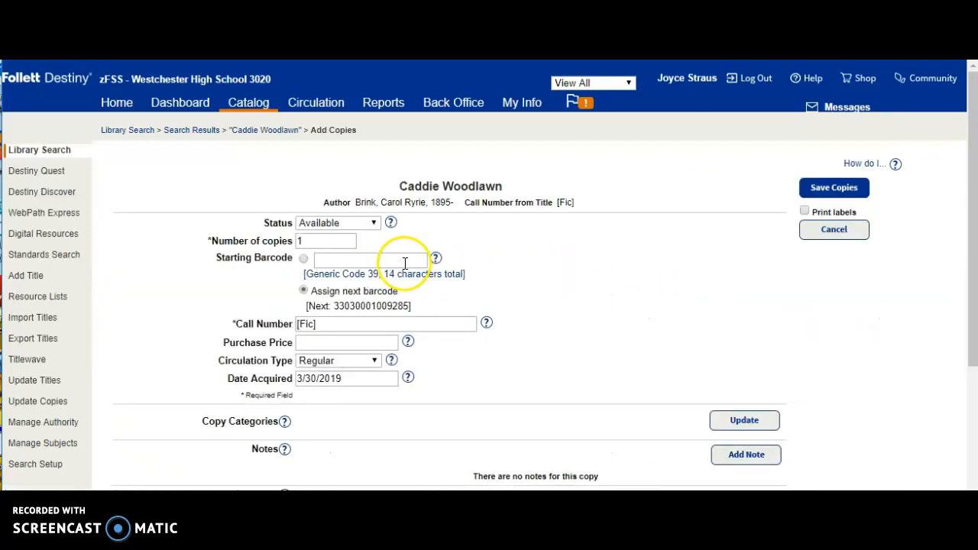
scroll(437, 259, "down", 2)
scroll(438, 258, "down", 1)
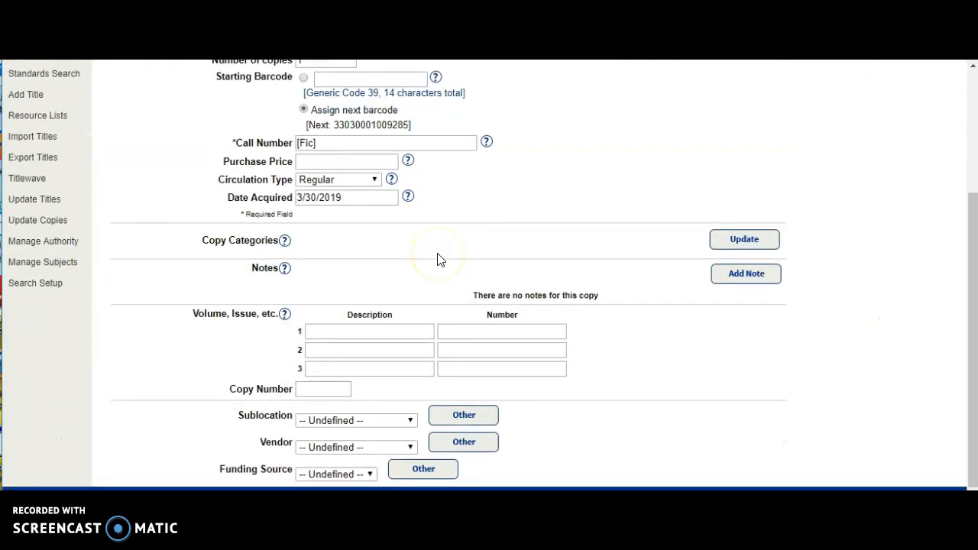
scroll(438, 258, "up", 5)
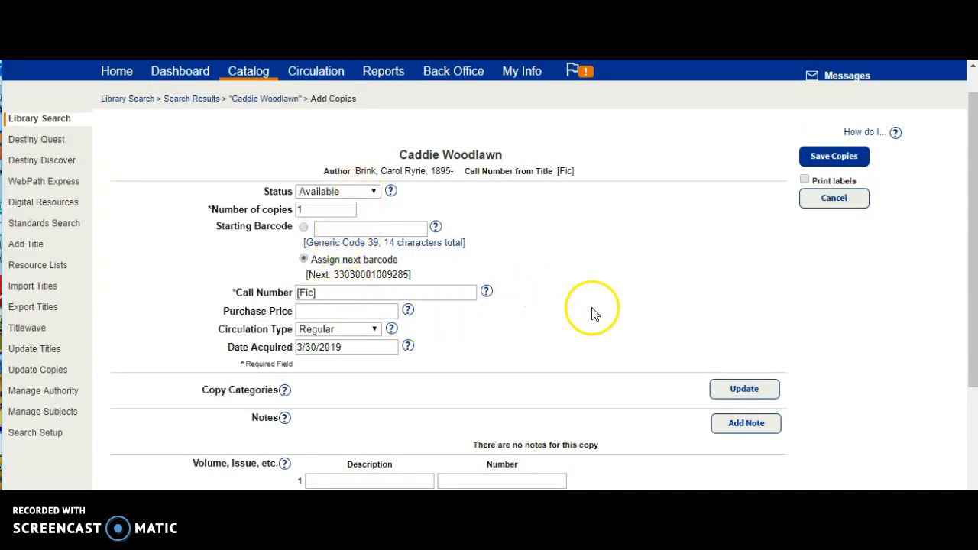
scroll(606, 313, "down", 2)
scroll(629, 297, "up", 2)
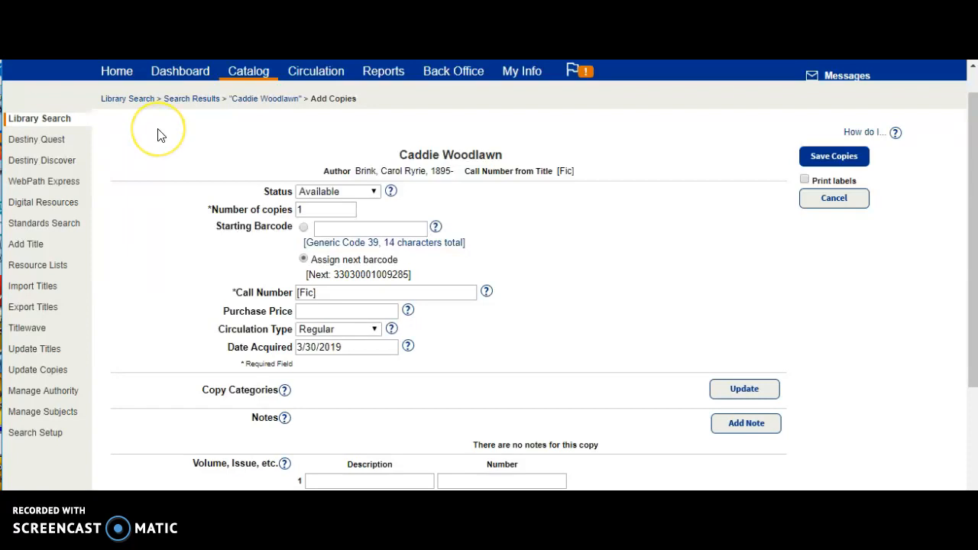
Start adding a title and search the sources for books with the title "The Outcasts".
left_click(29, 245)
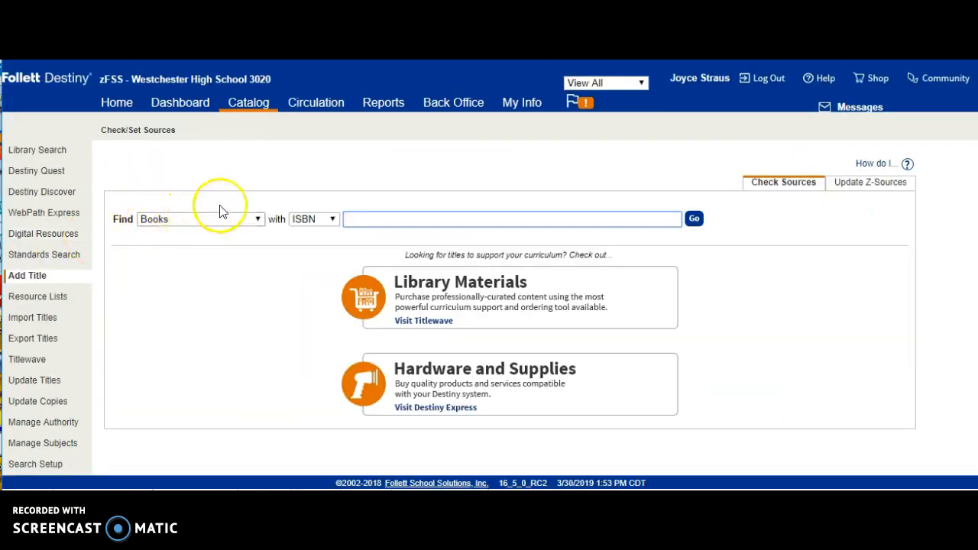
left_click(257, 220)
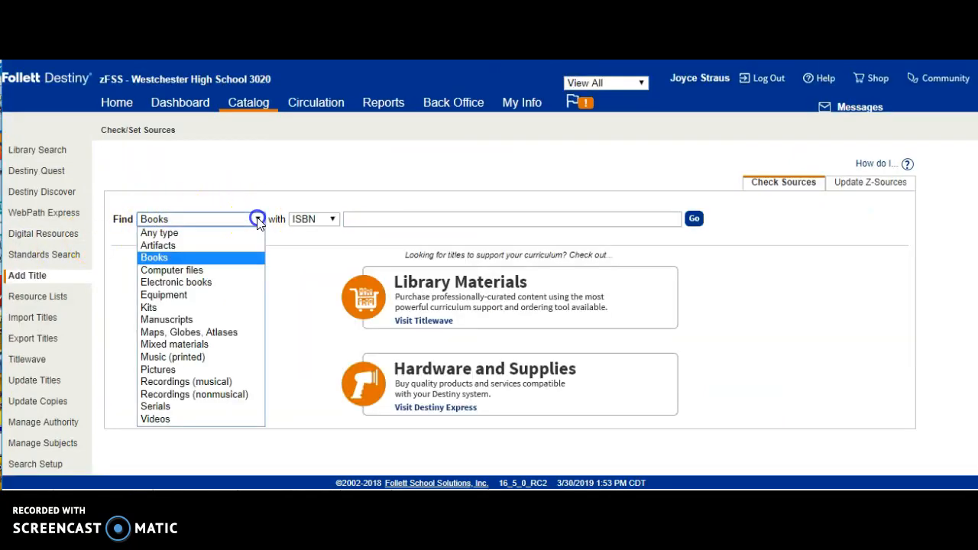
left_click(237, 262)
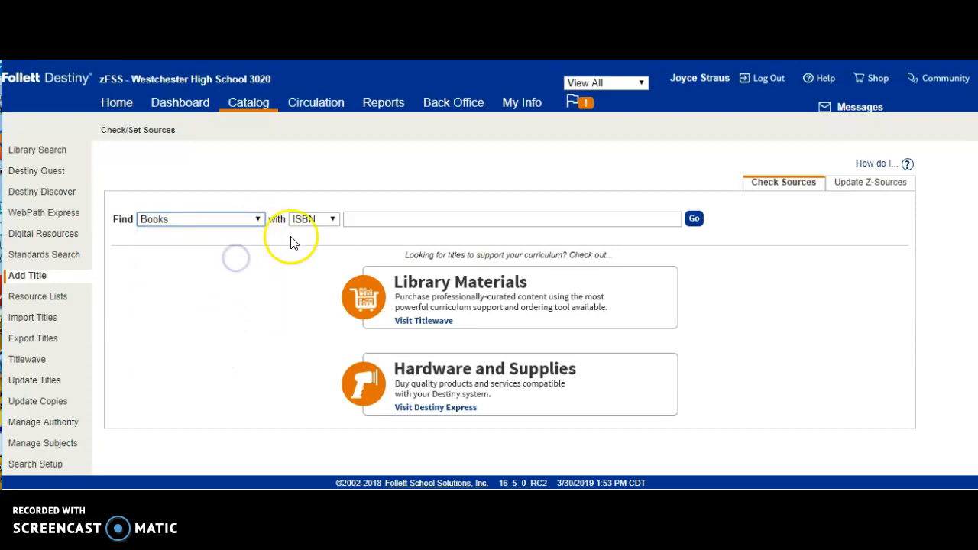
left_click(333, 220)
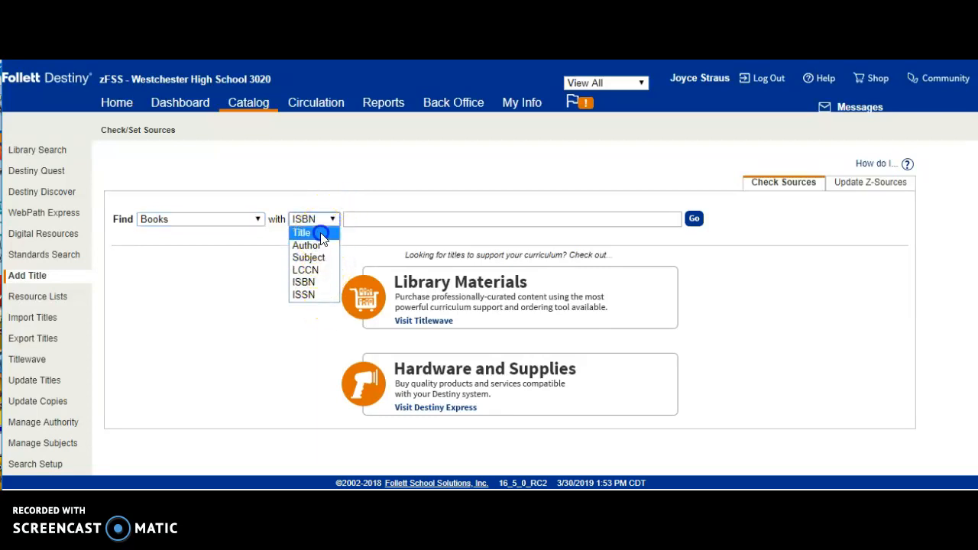
left_click(320, 234)
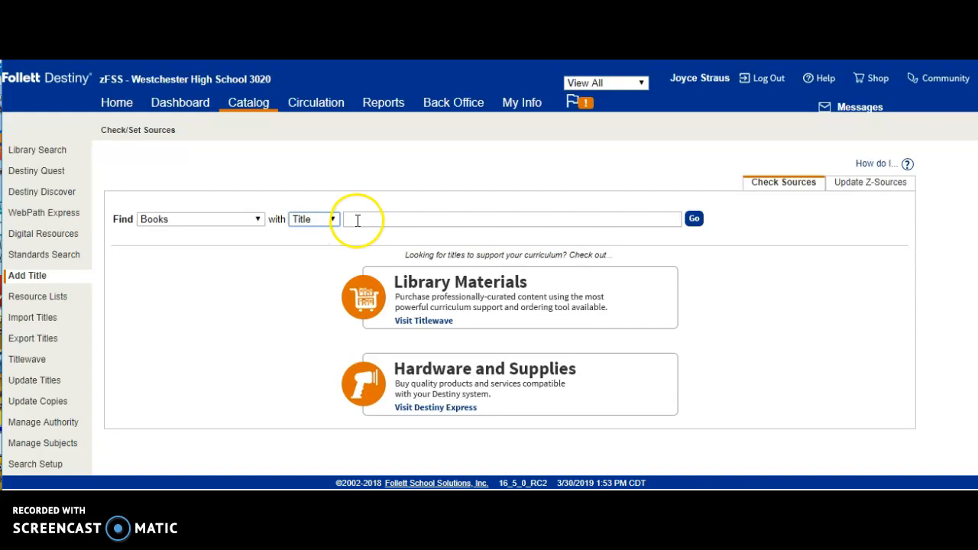
left_click(357, 220)
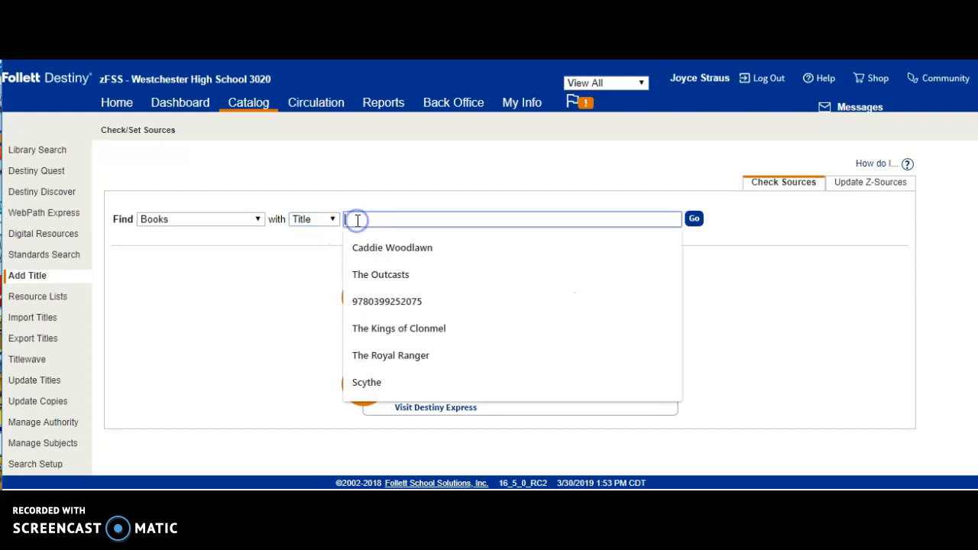
left_click(371, 275)
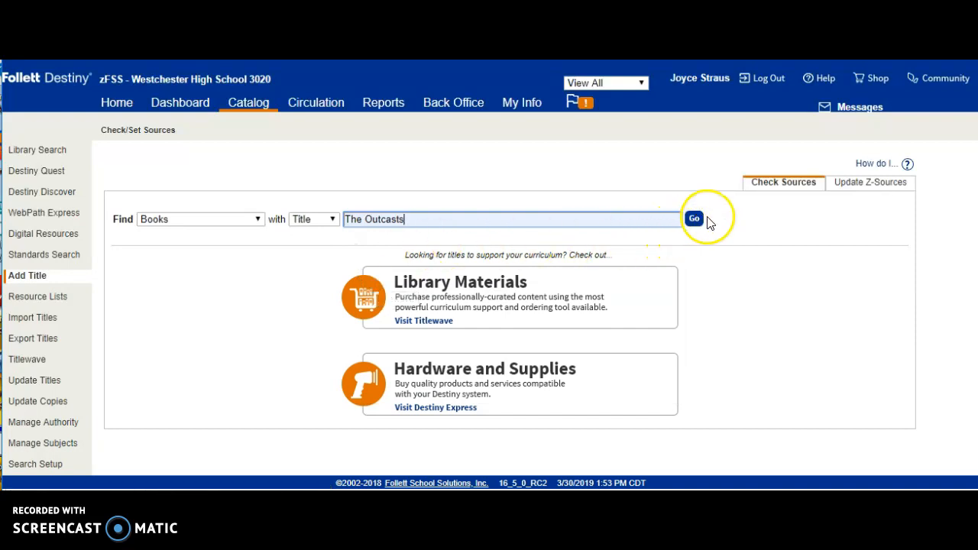
left_click(694, 221)
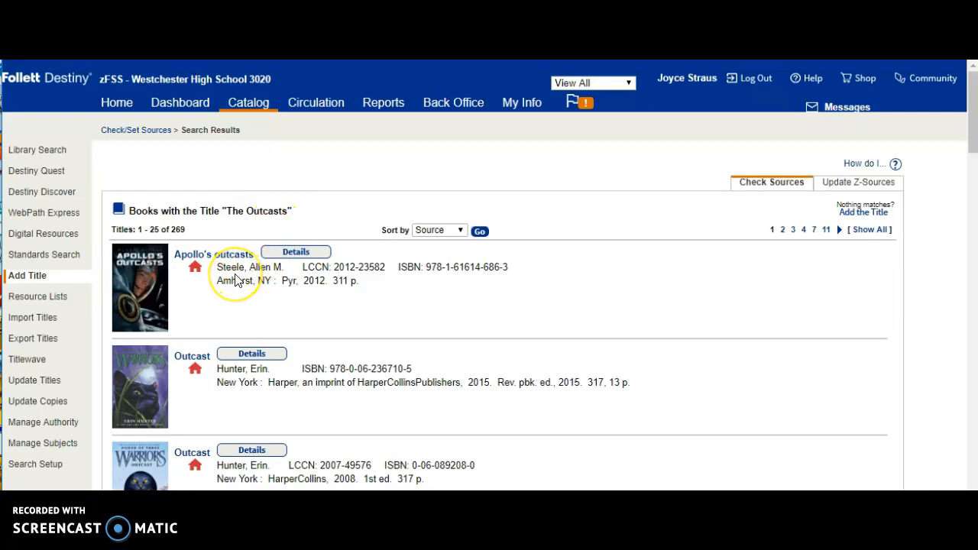
Open the details of the 2012 Puffin Books edition of The outcasts from the source search results.
scroll(237, 281, "down", 4)
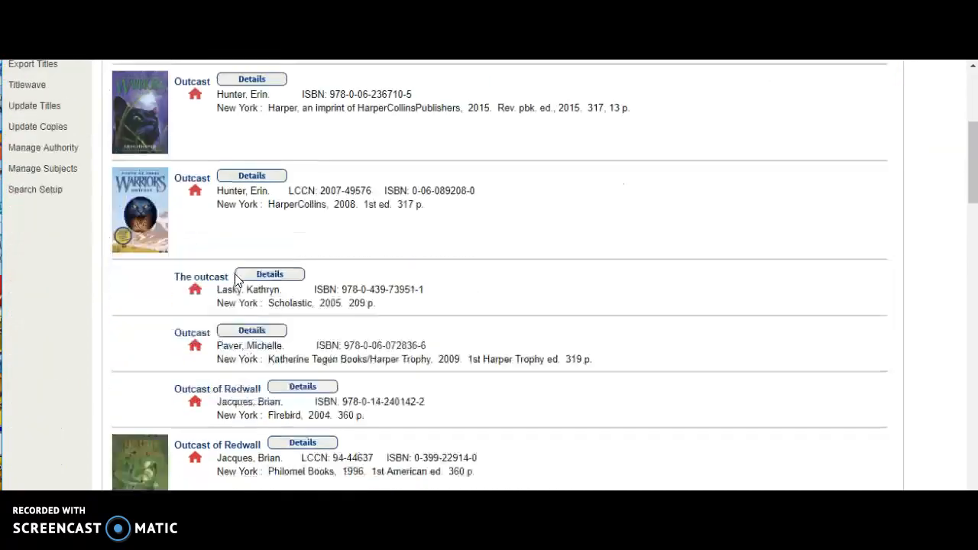
scroll(237, 273, "down", 4)
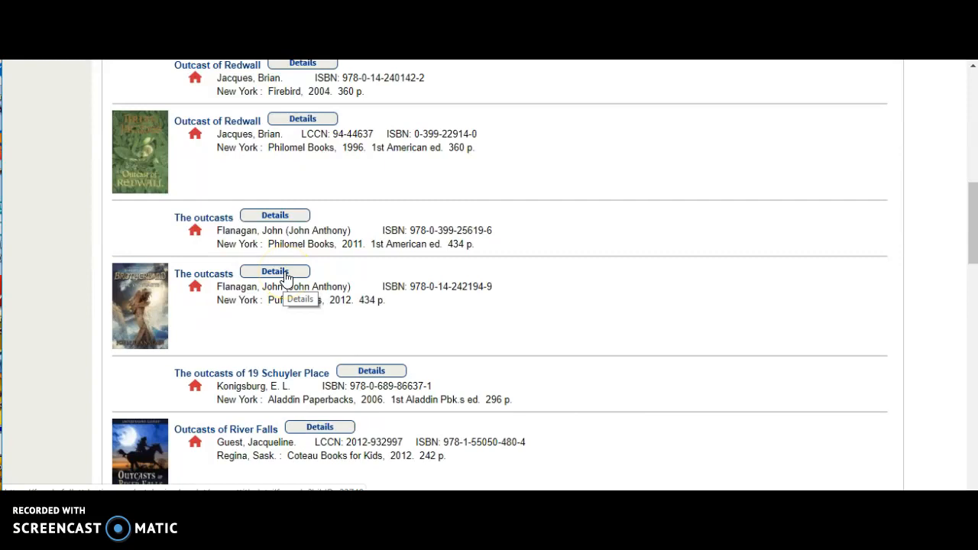
left_click(283, 275)
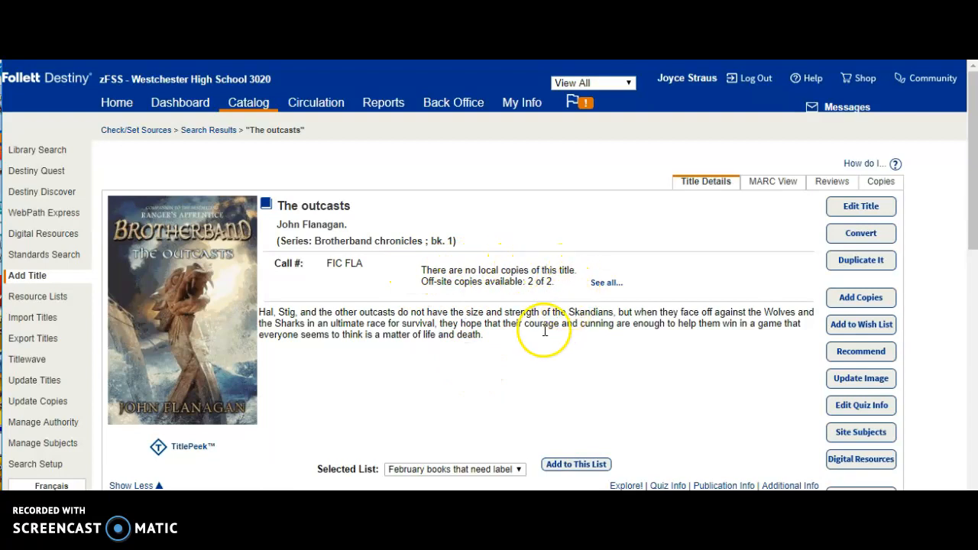
Examine the title details of The outcasts, including its related subjects, series, quiz info and publication info.
scroll(375, 358, "down", 1)
scroll(374, 358, "down", 4)
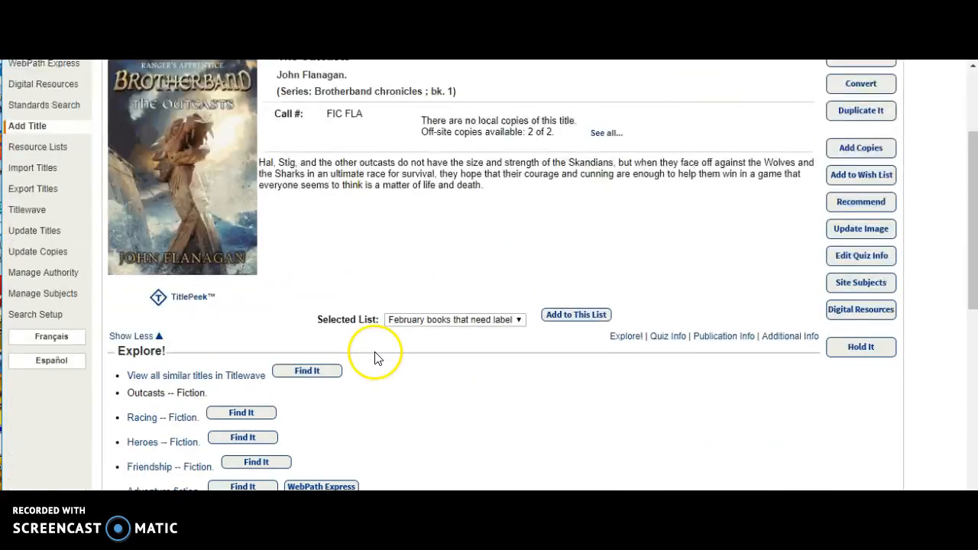
scroll(445, 375, "down", 3)
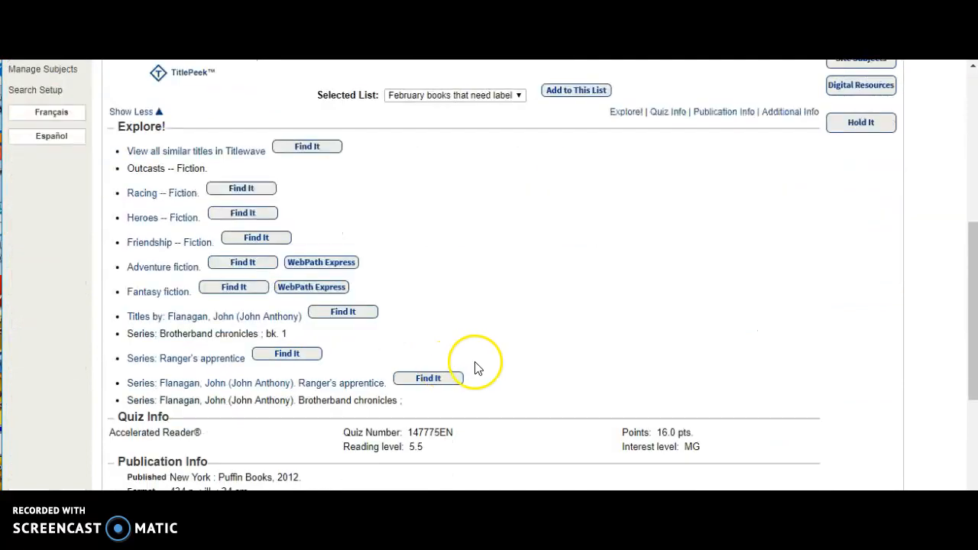
scroll(507, 364, "down", 4)
scroll(509, 365, "up", 1)
scroll(509, 365, "up", 7)
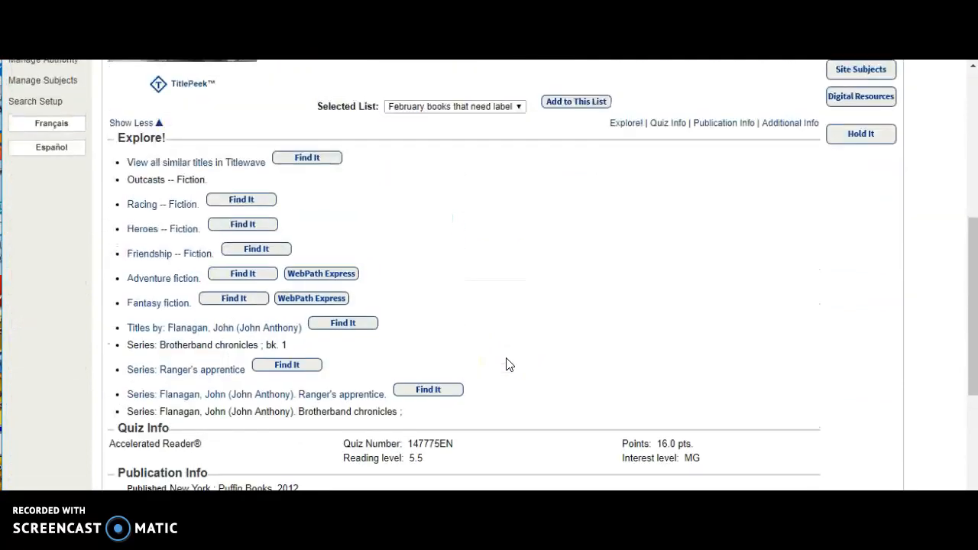
left_click(517, 360)
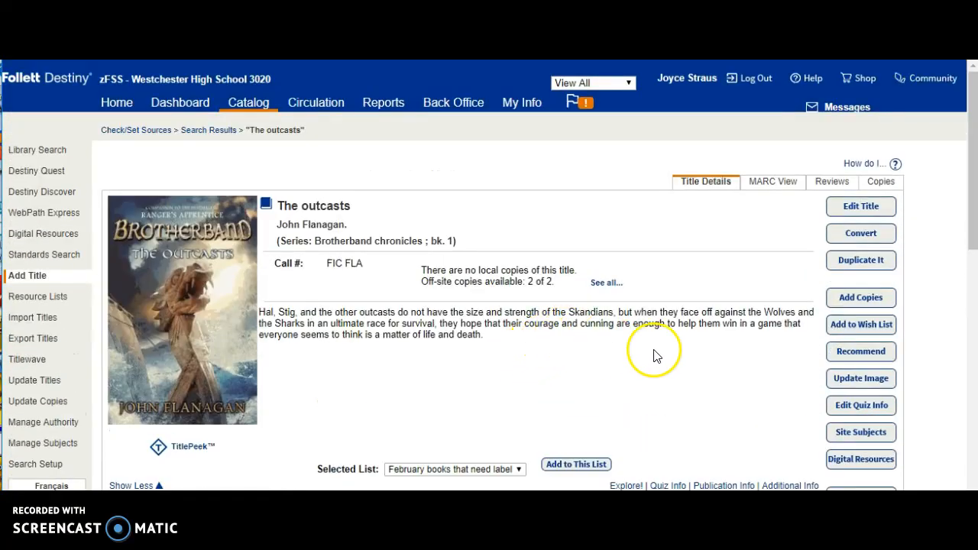
Add one copy of The outcasts with the next barcode assigned automatically, and save it.
left_click(872, 298)
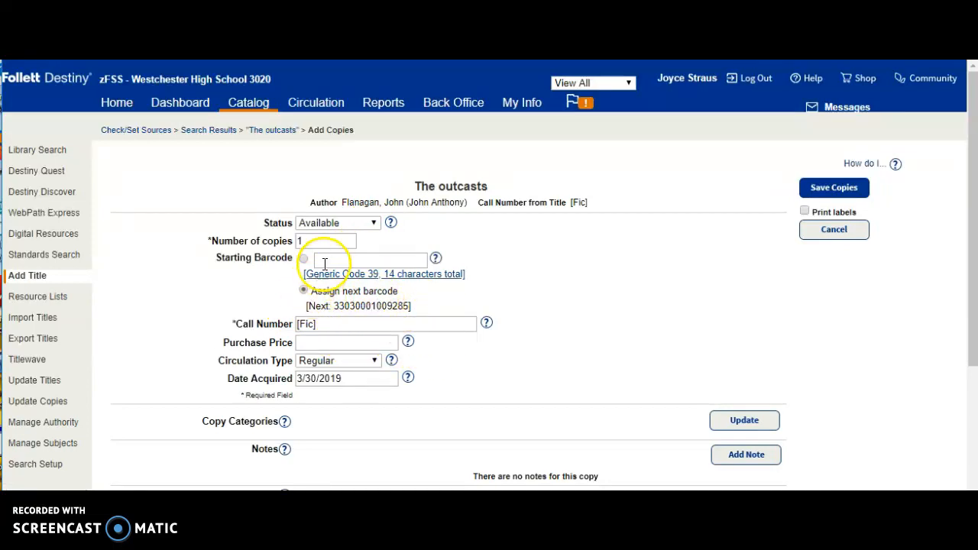
scroll(493, 327, "down", 1)
scroll(408, 338, "down", 1)
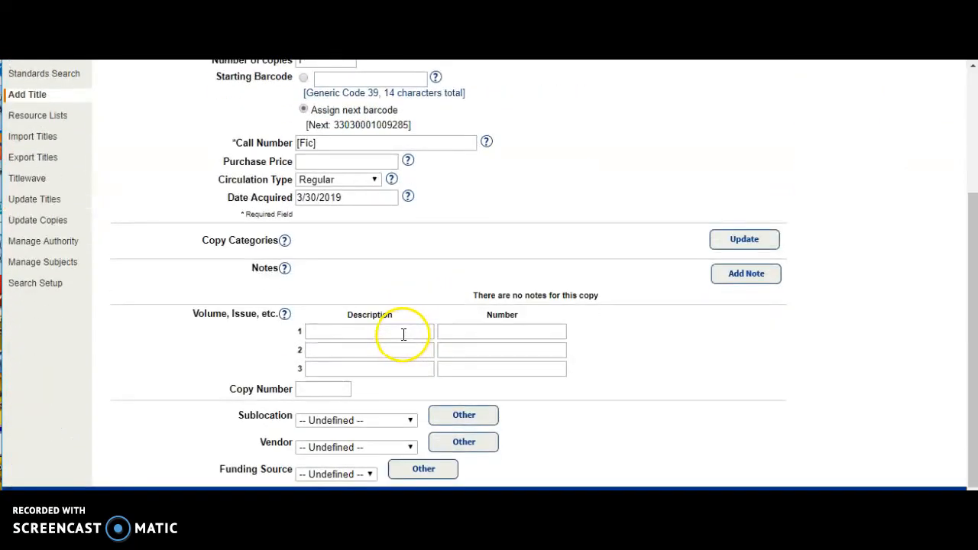
scroll(402, 334, "up", 3)
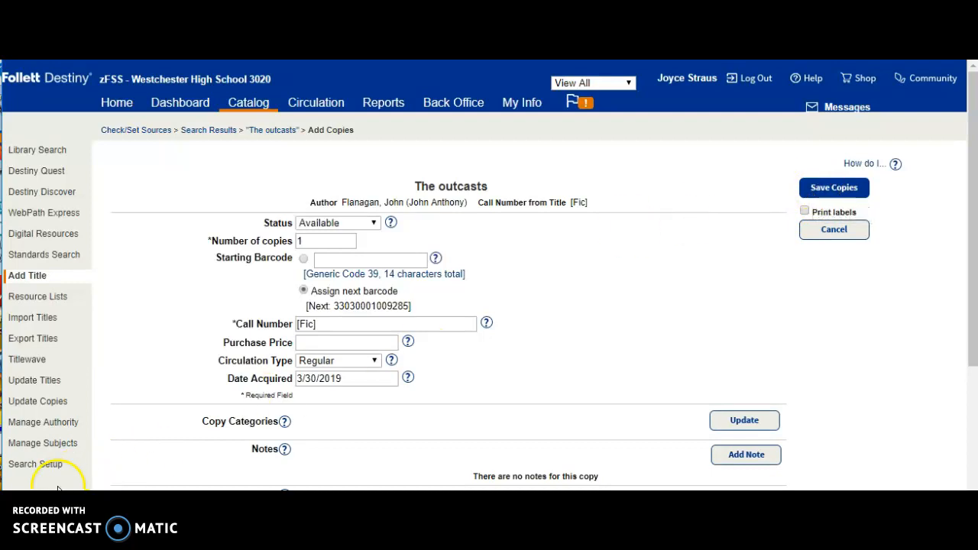
left_click(824, 187)
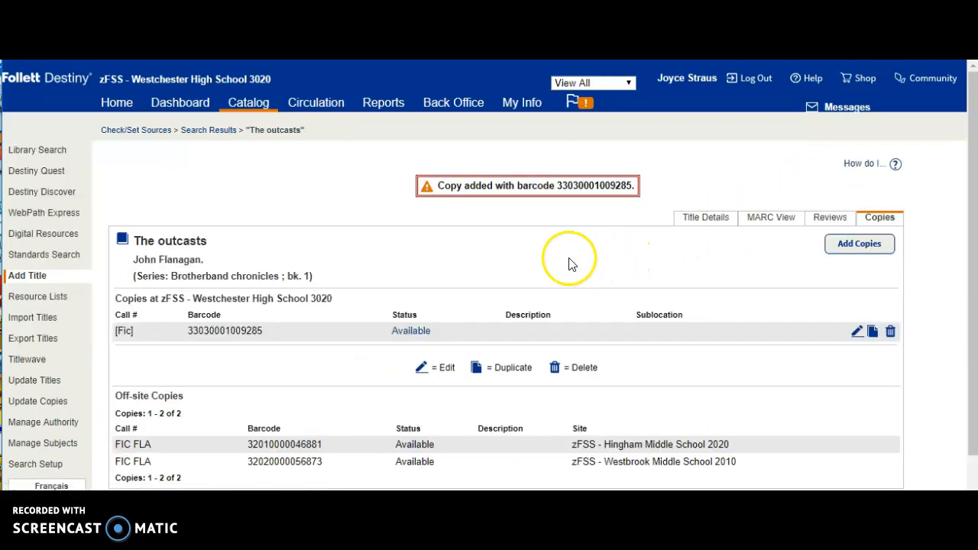
Search the library catalog by title for "The Outcasts" and open the details of the Brotherband chronicles book.
left_click(29, 154)
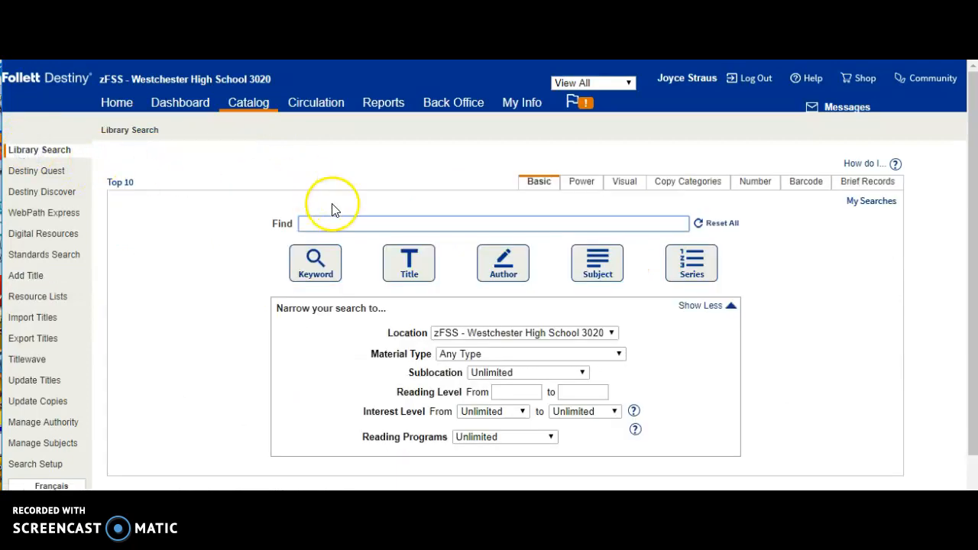
type("t")
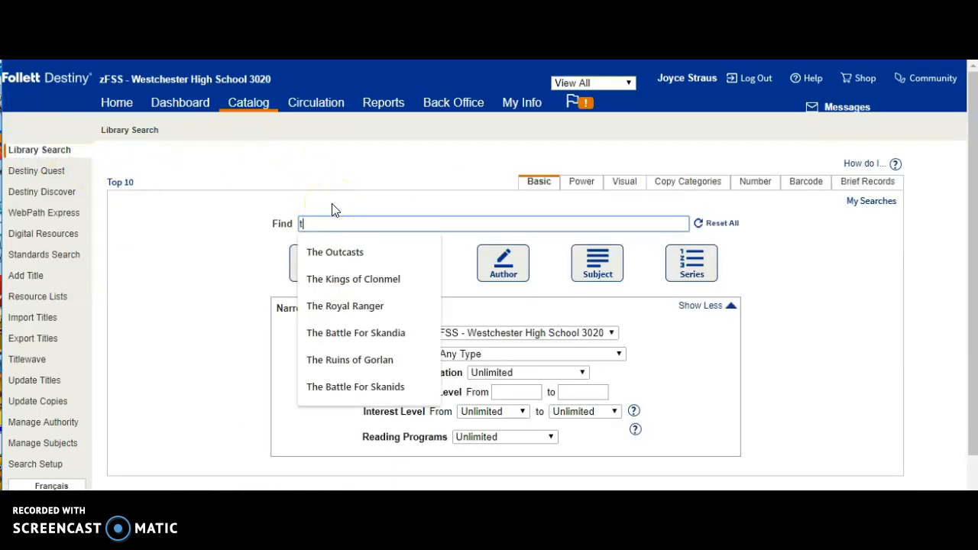
type("he")
left_click(321, 253)
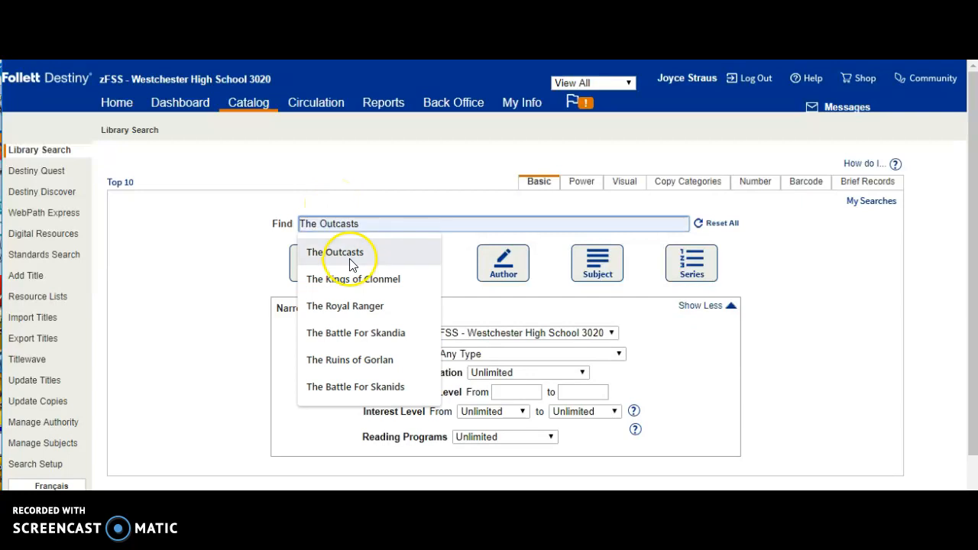
left_click(410, 266)
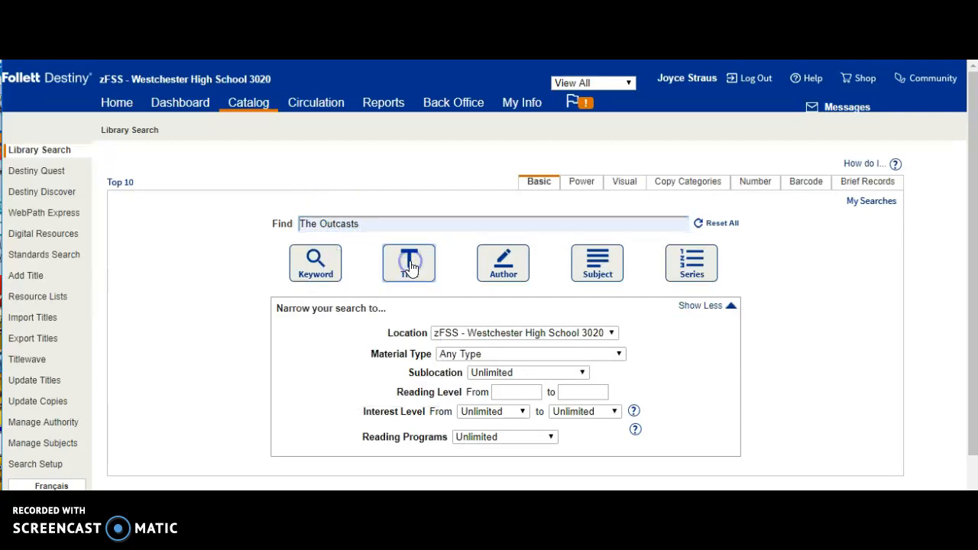
scroll(317, 344, "down", 3)
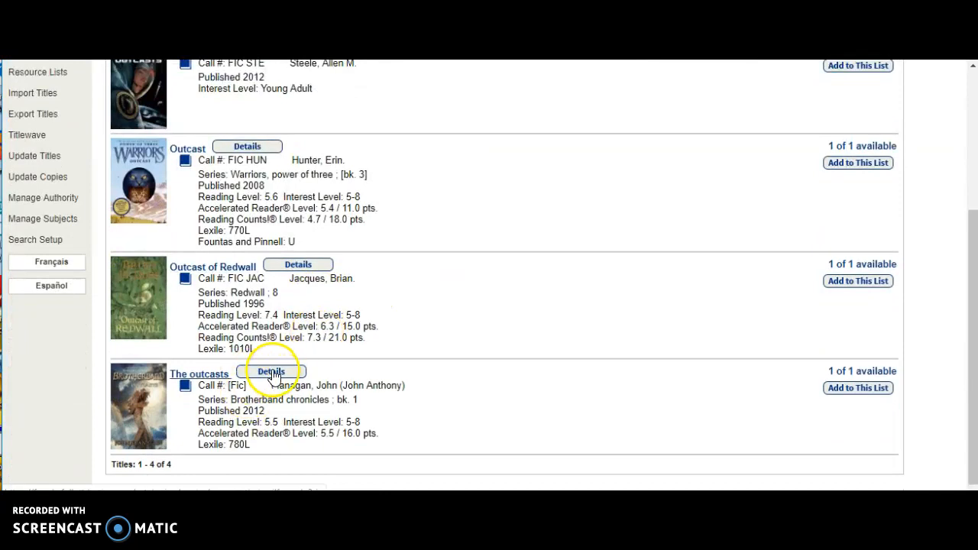
left_click(272, 373)
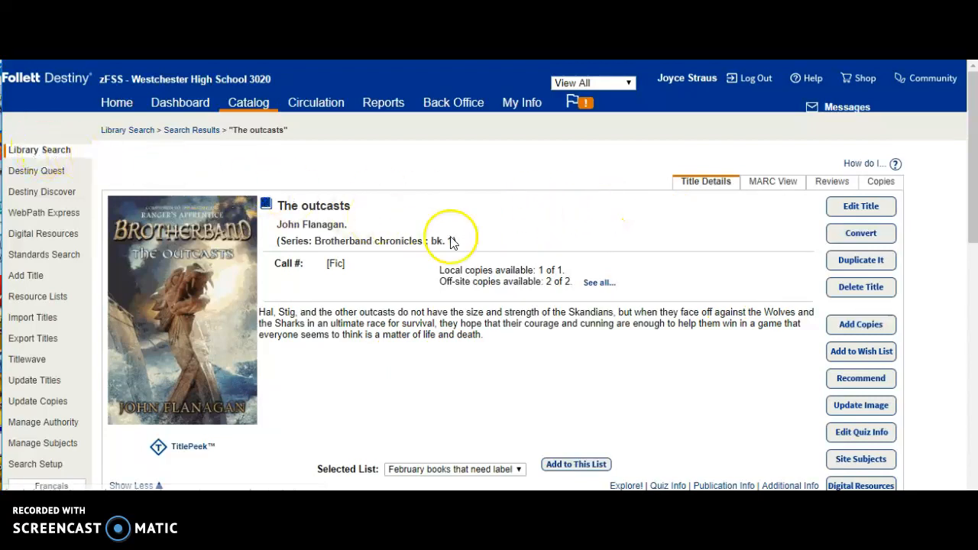
Display the MARC record of The outcasts and examine its tags from the leader to the local info.
left_click(766, 188)
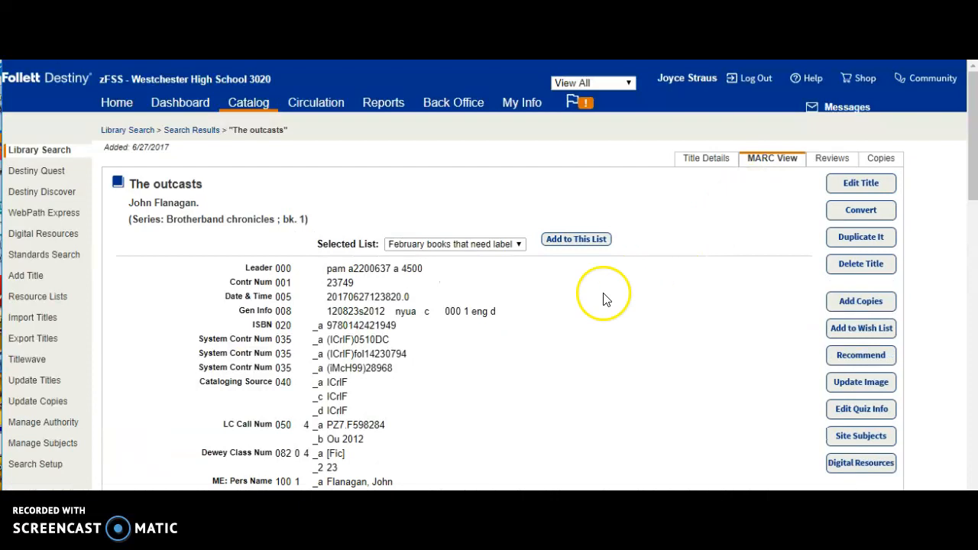
scroll(506, 333, "down", 3)
scroll(506, 333, "down", 9)
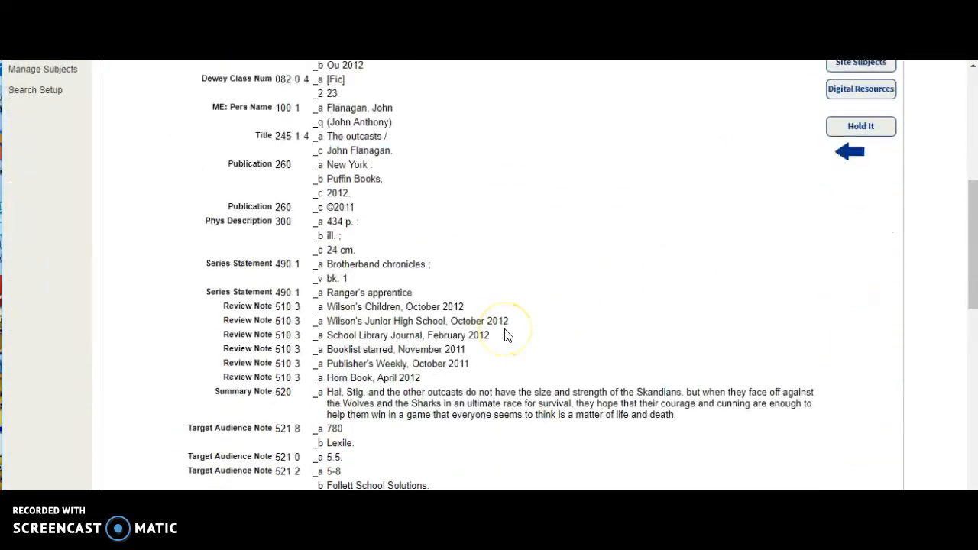
scroll(505, 336, "down", 3)
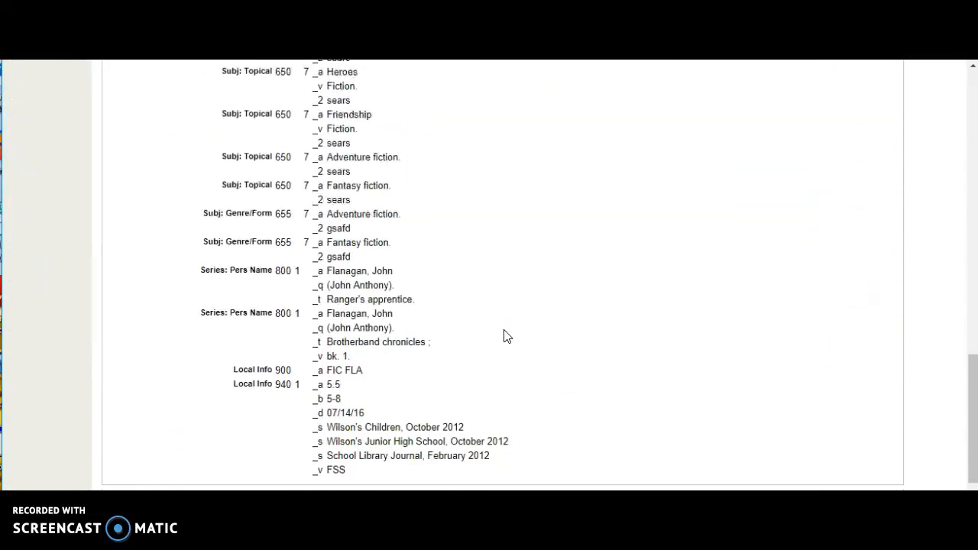
scroll(517, 346, "up", 15)
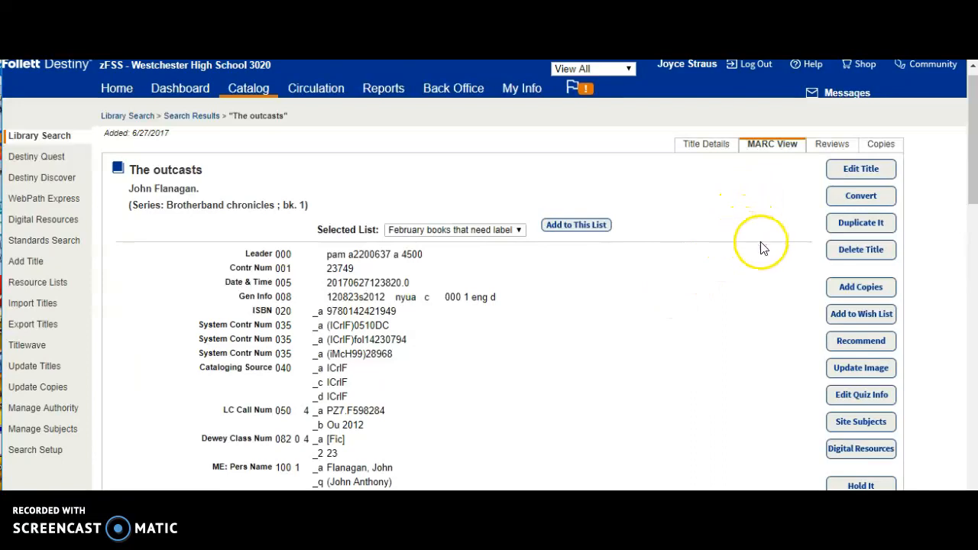
Open The outcasts for title editing and examine its MARC tags down to the topical subjects.
left_click(856, 173)
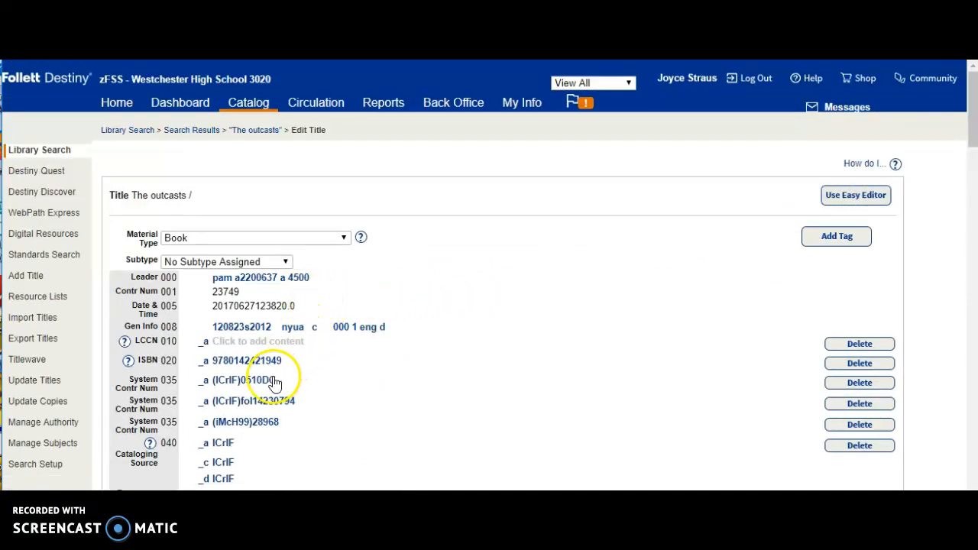
scroll(462, 395, "down", 4)
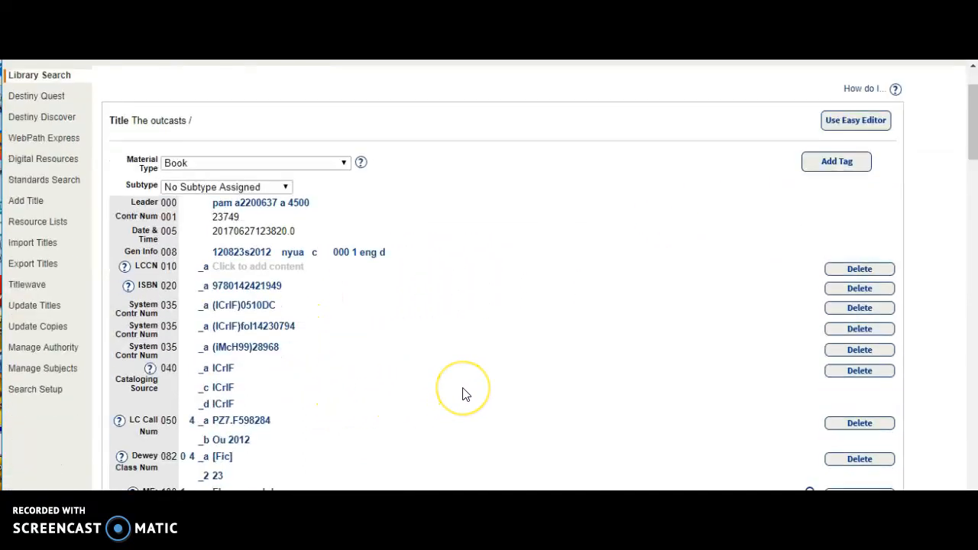
scroll(465, 392, "down", 4)
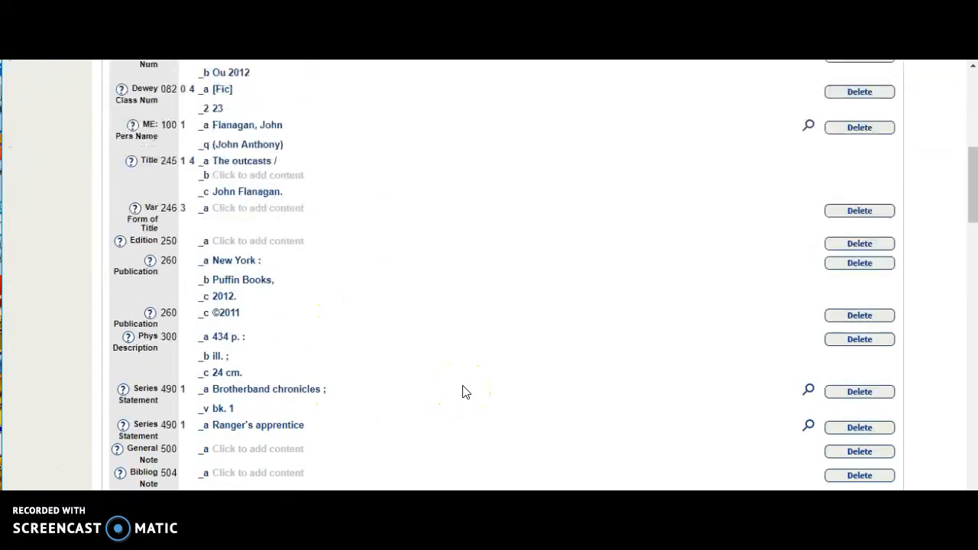
scroll(467, 392, "down", 4)
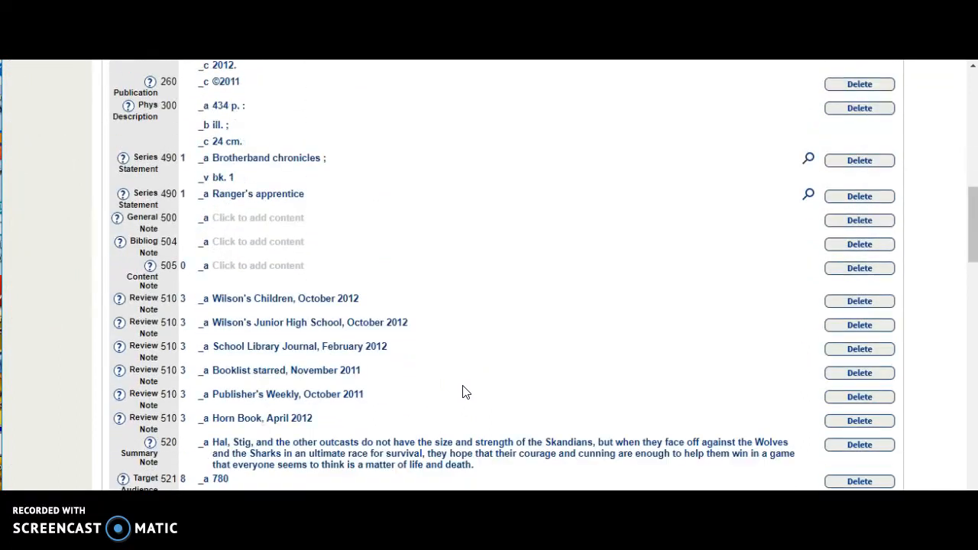
scroll(466, 392, "down", 4)
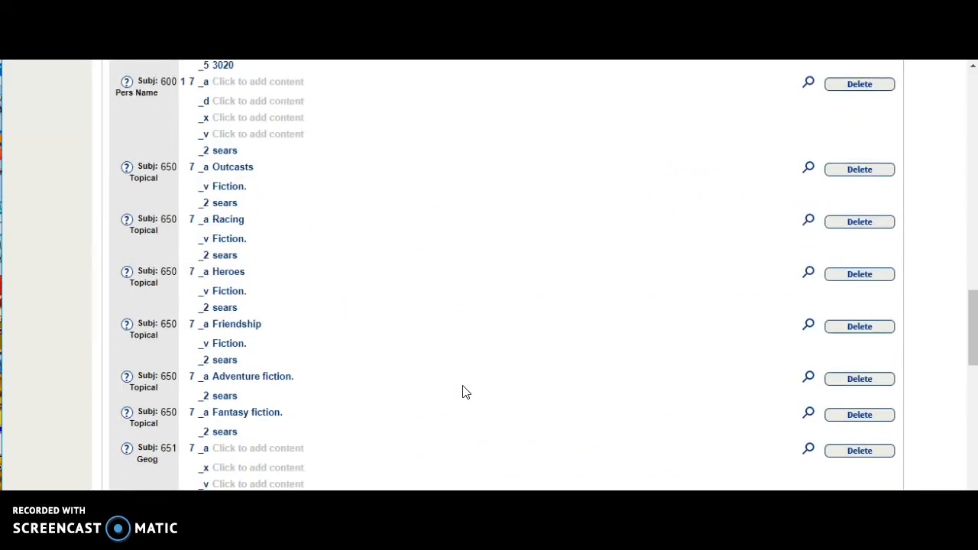
scroll(467, 392, "down", 1)
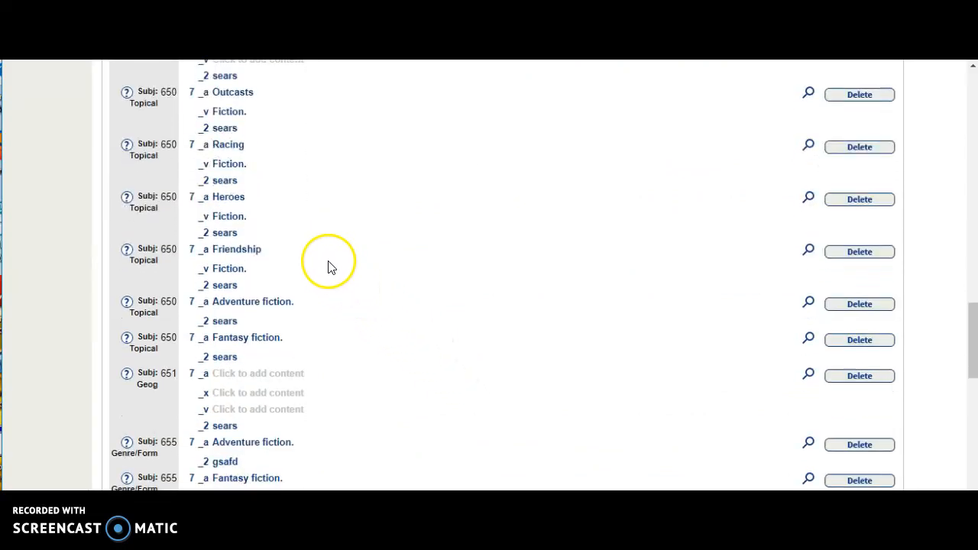
Open the Racing topical subject tag for editing, examine its subfields, and cancel the title edit.
left_click(227, 147)
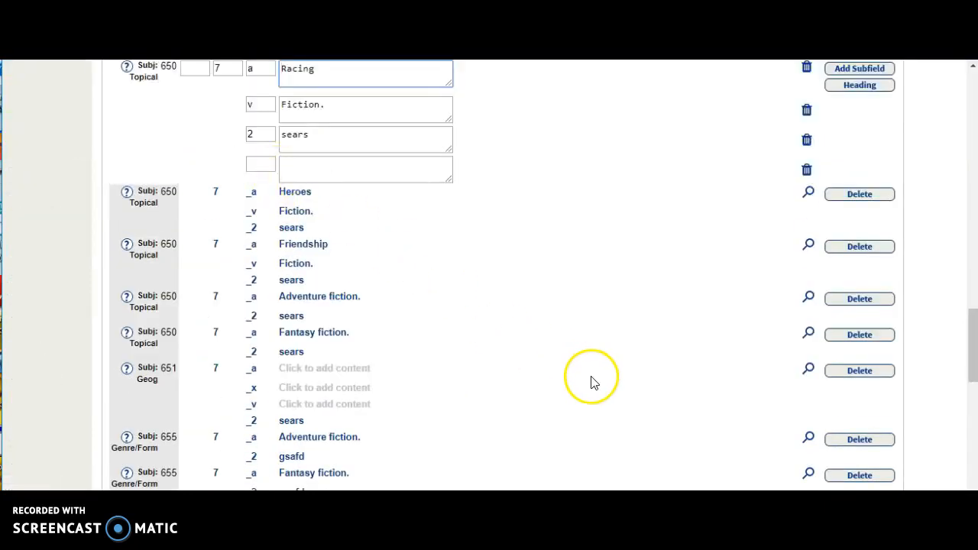
scroll(592, 382, "up", 2)
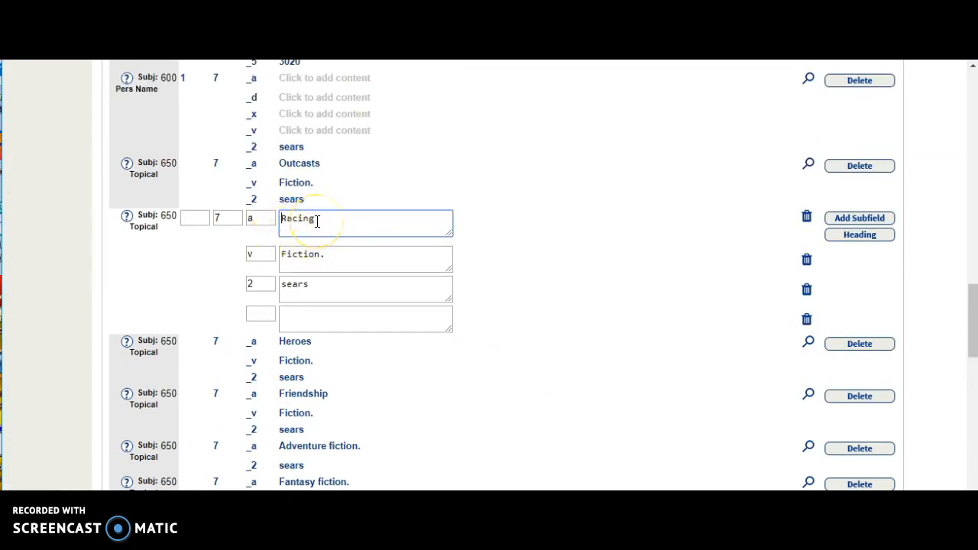
scroll(604, 313, "down", 3)
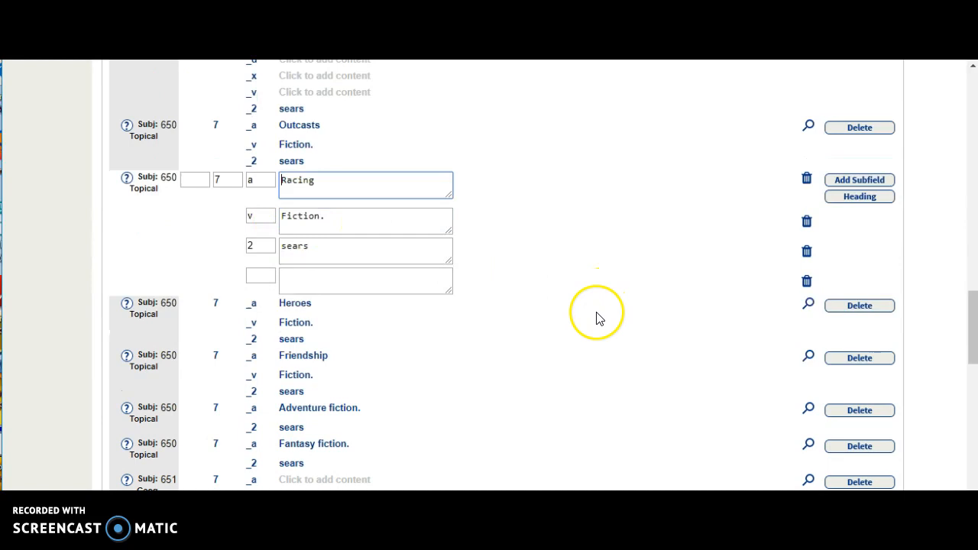
scroll(600, 317, "down", 6)
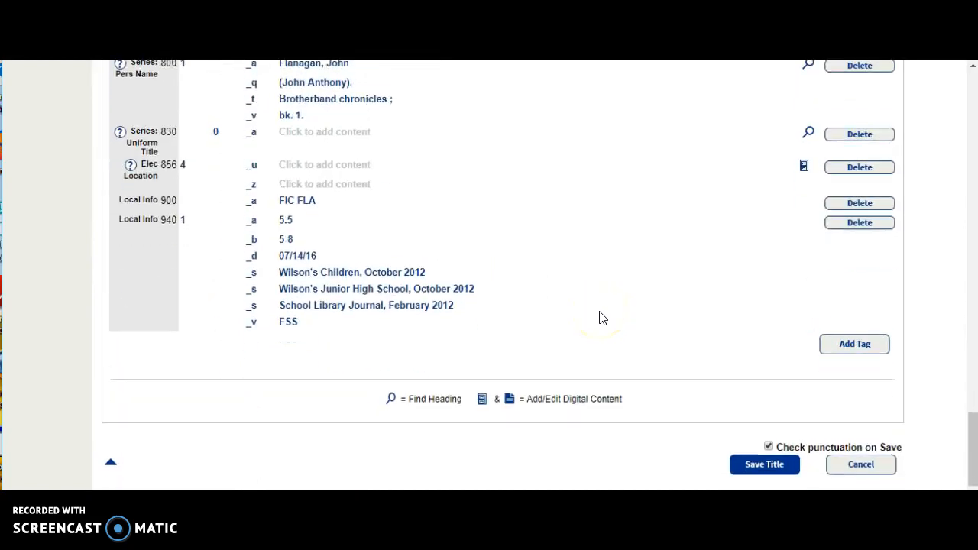
left_click(852, 462)
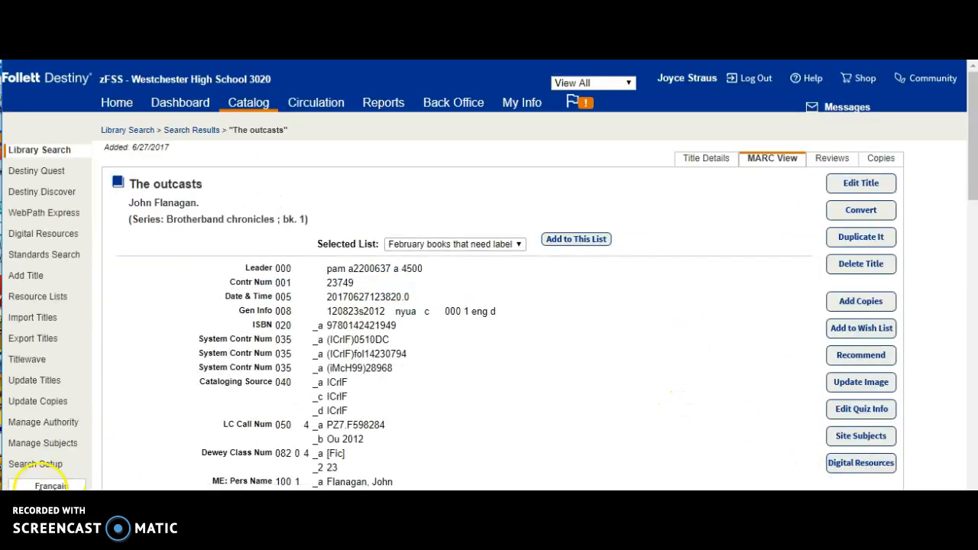
Return to the title details of The outcasts and open the form for adding a site-specific subject.
left_click(703, 161)
scroll(764, 244, "down", 1)
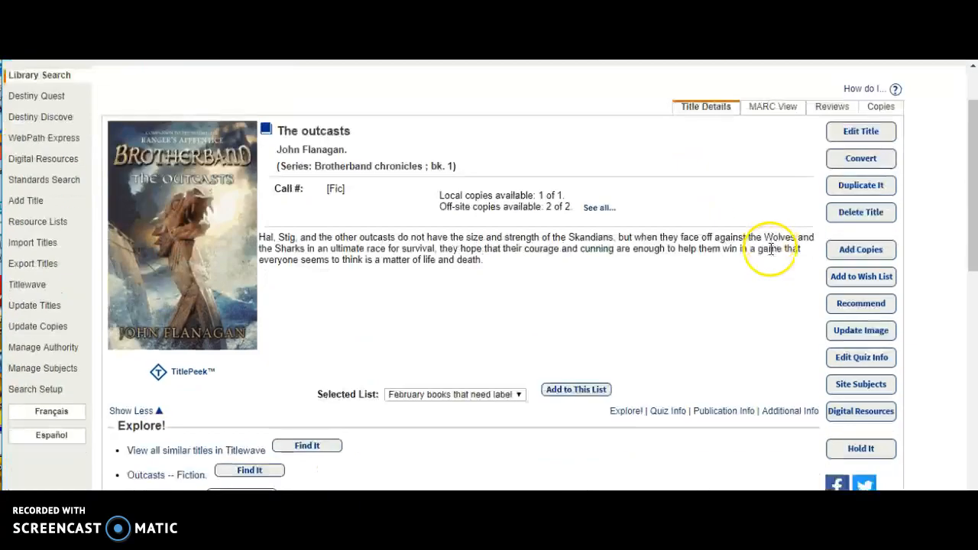
left_click(855, 386)
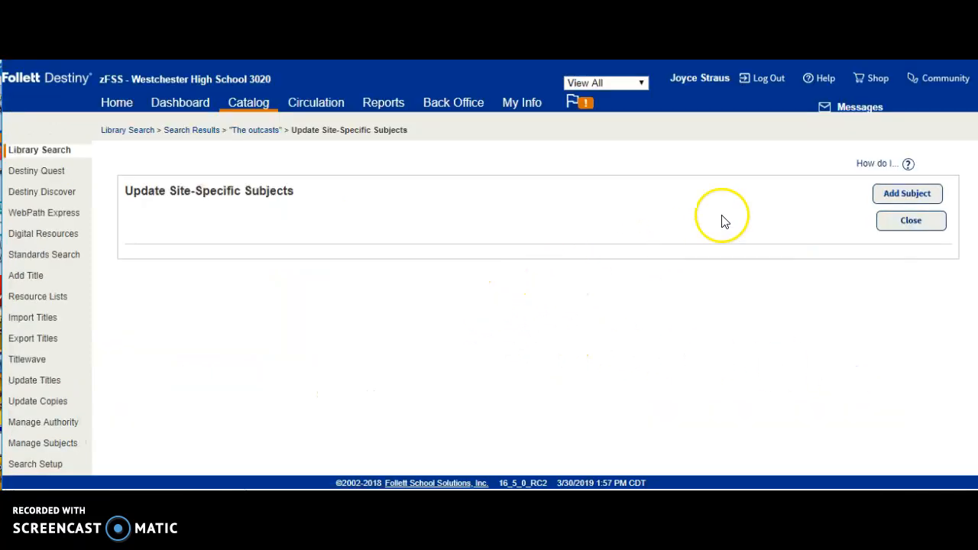
left_click(891, 197)
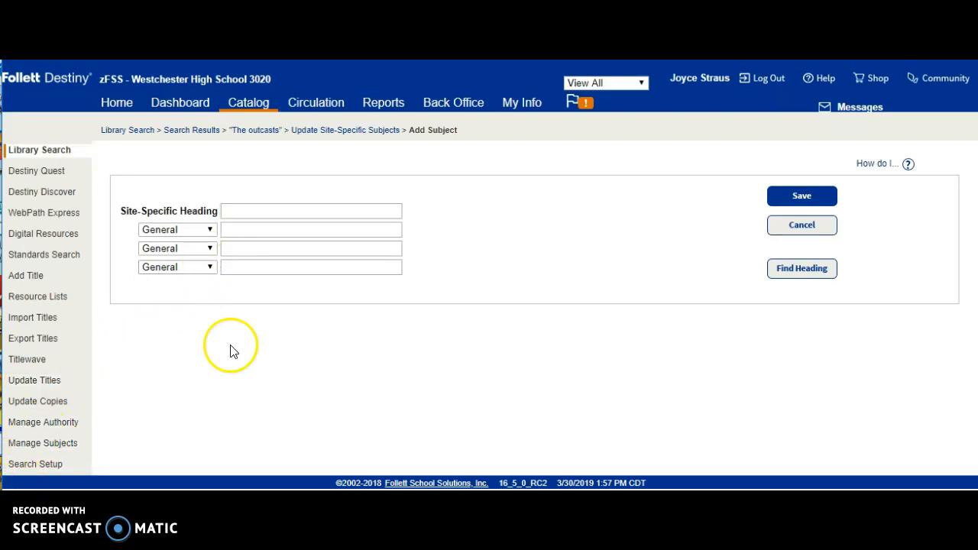
Find authority headings for "sailing", add Sailing -- Juvenile literature as the site-specific subject, and close the subject list.
left_click(228, 213)
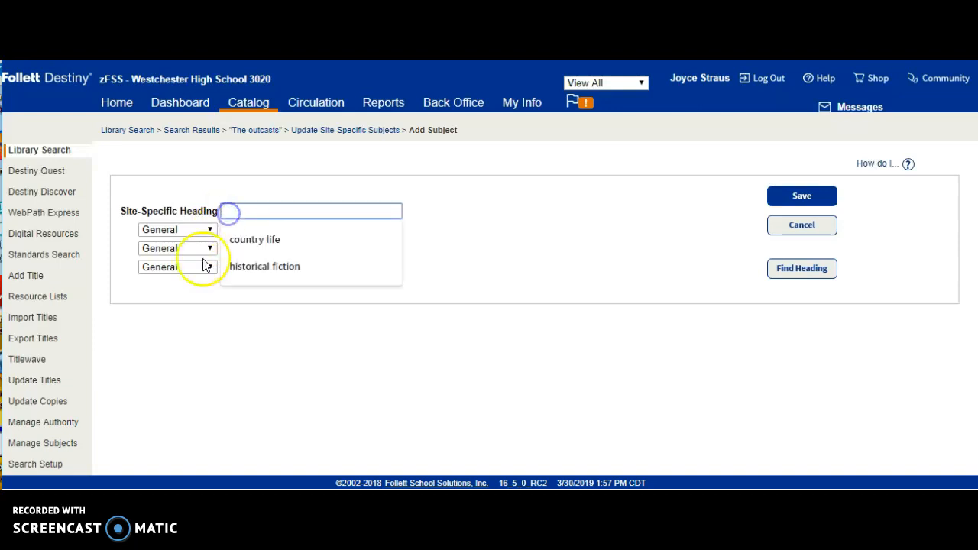
type("sailing")
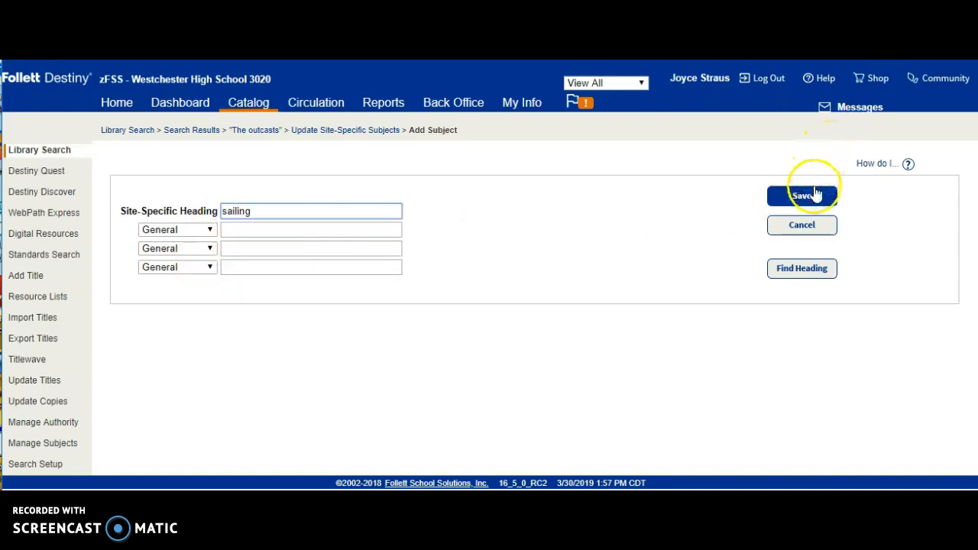
left_click(806, 274)
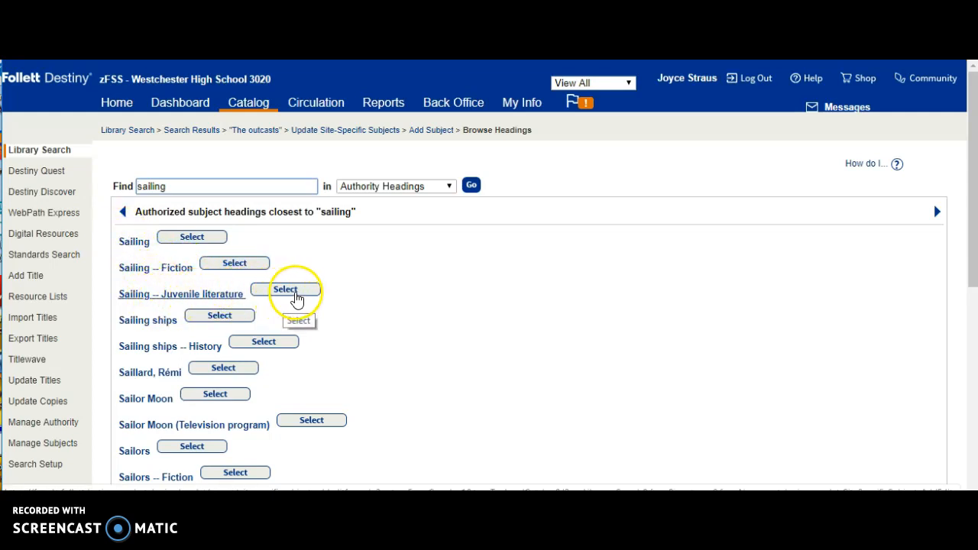
left_click(297, 295)
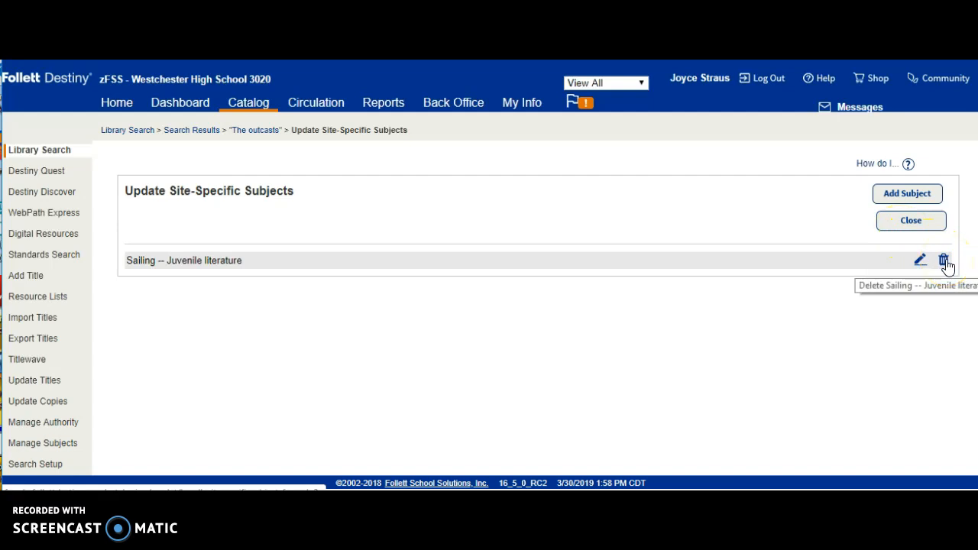
left_click(911, 221)
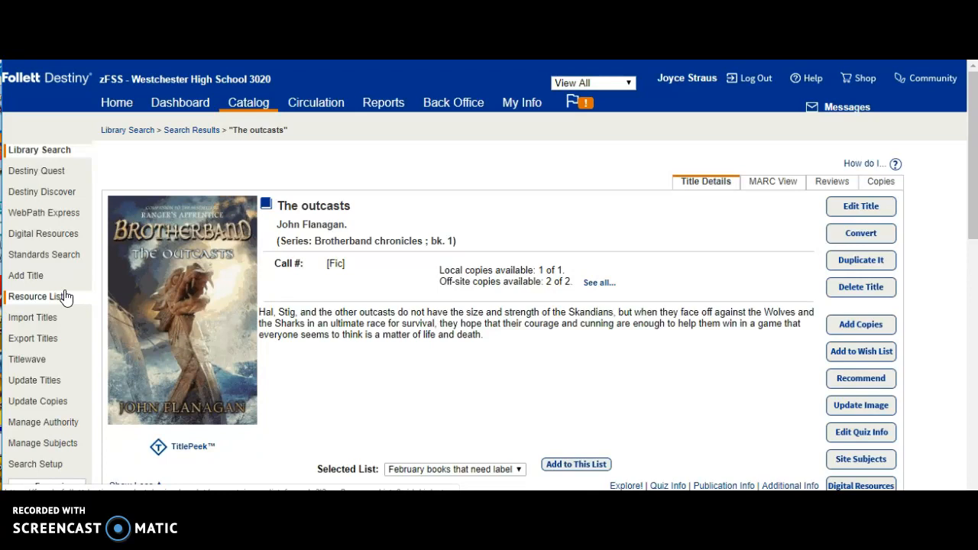
left_click(38, 382)
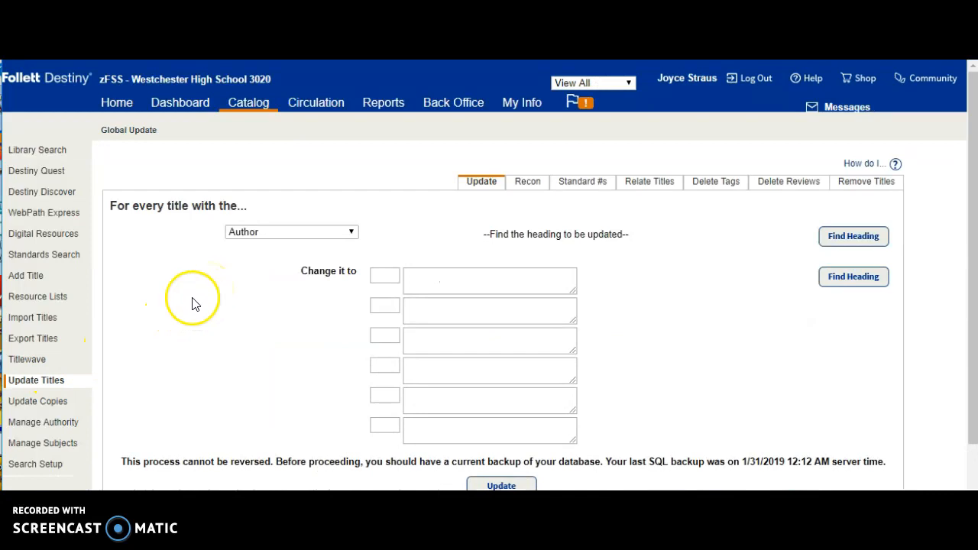
left_click(40, 402)
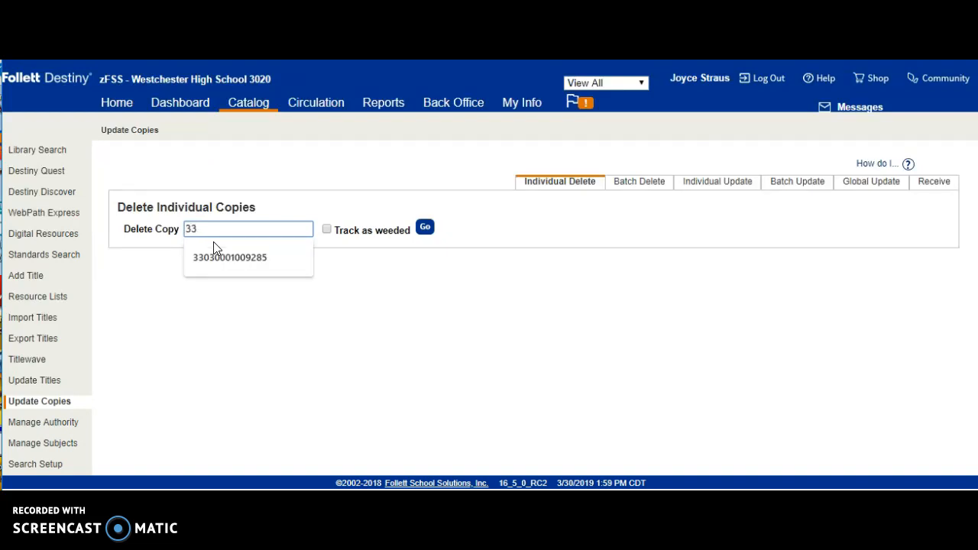
left_click(214, 258)
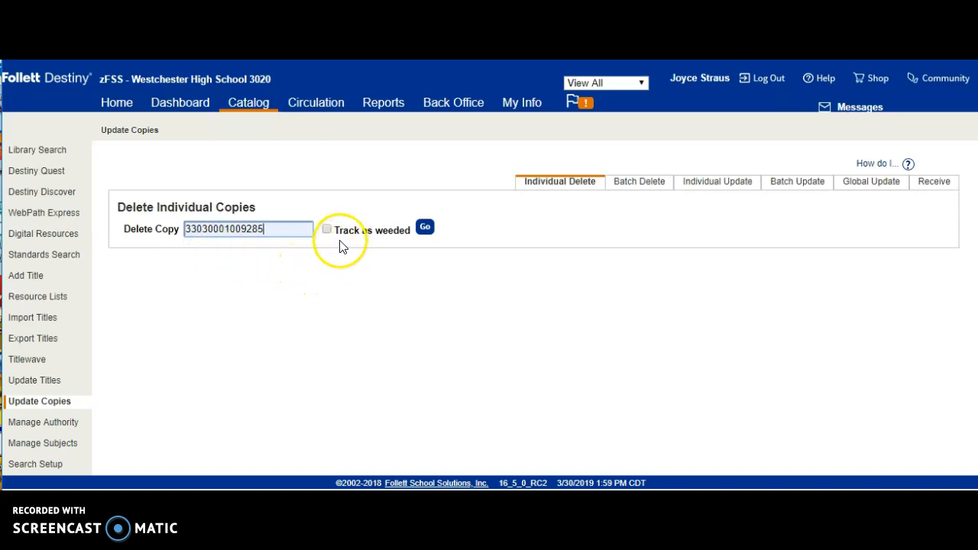
left_click(426, 228)
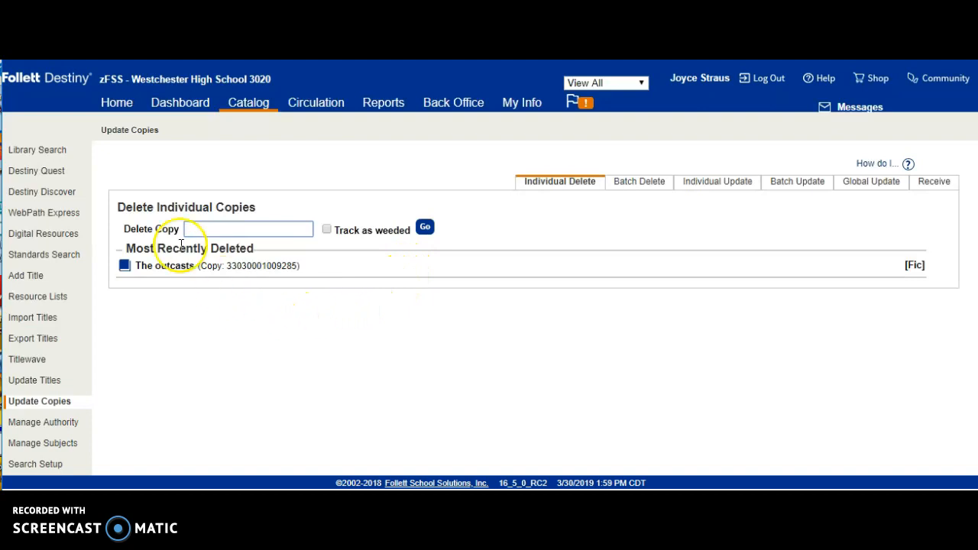
Search the library by title for The Outcasts and check the results for the deleted copy's title.
left_click(52, 153)
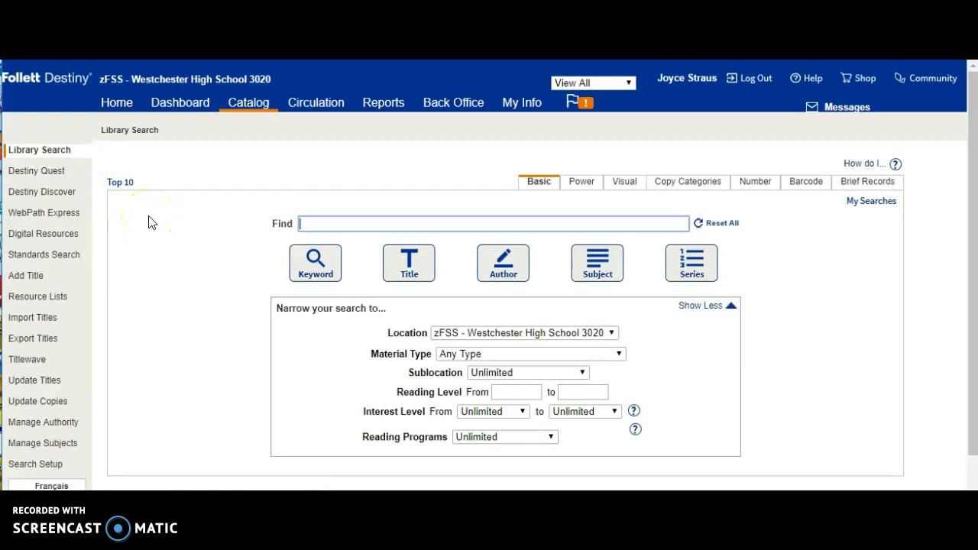
type("t")
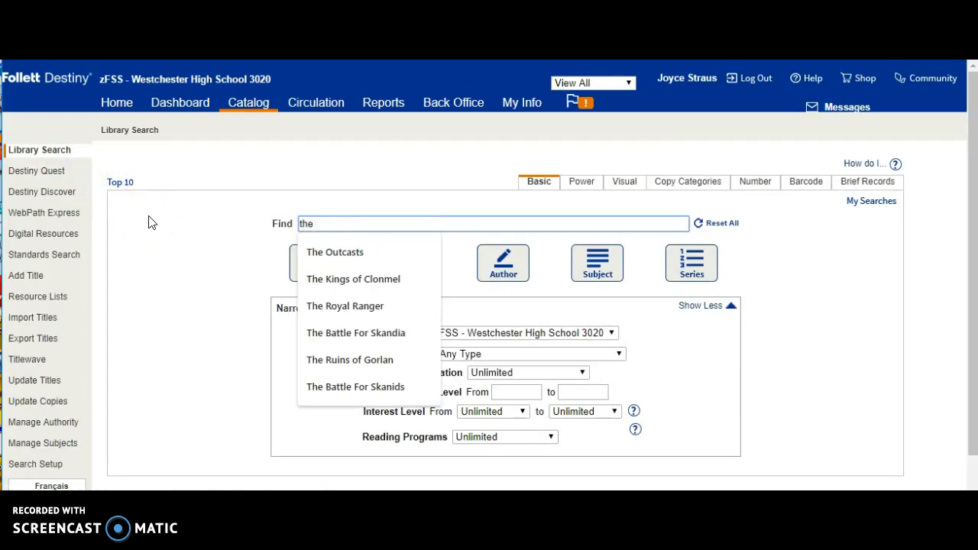
type("he Outcasts")
left_click(330, 252)
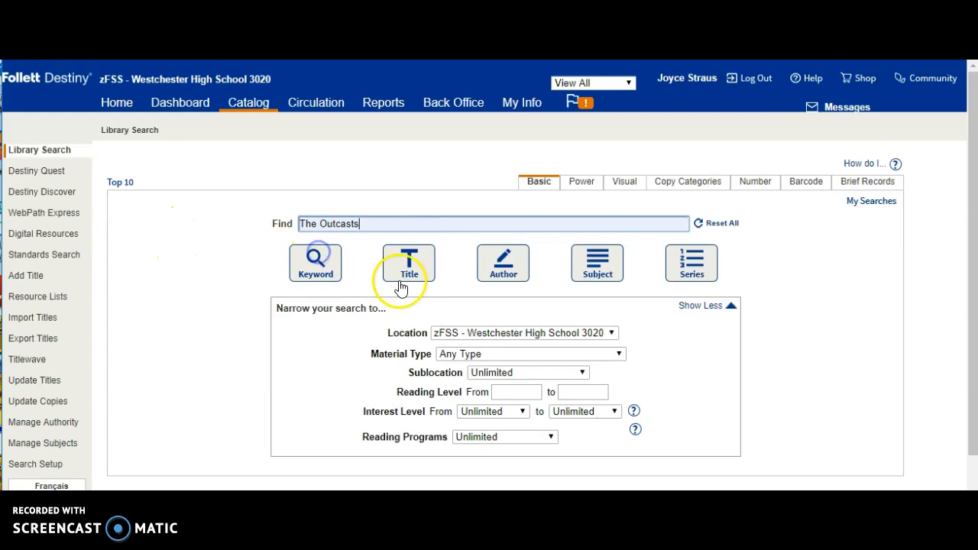
left_click(410, 265)
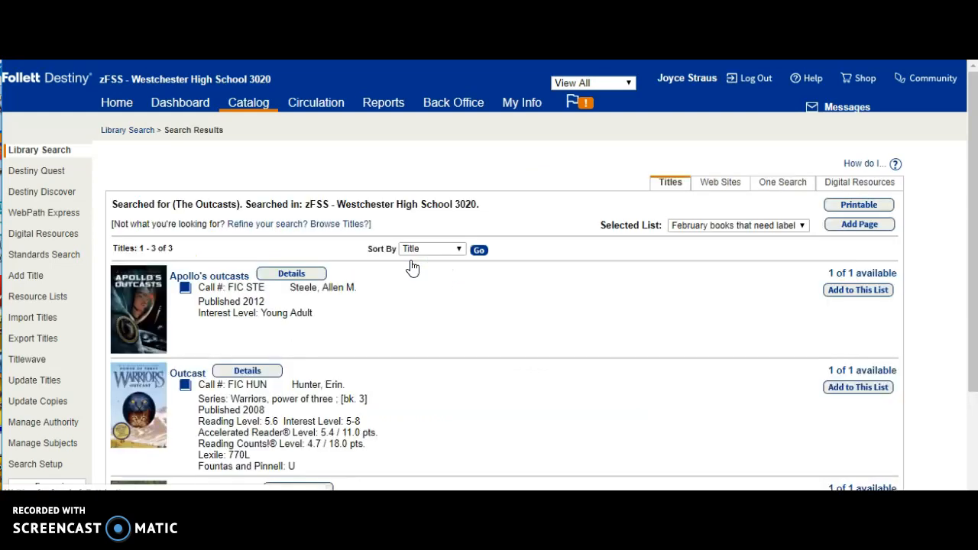
scroll(399, 343, "down", 3)
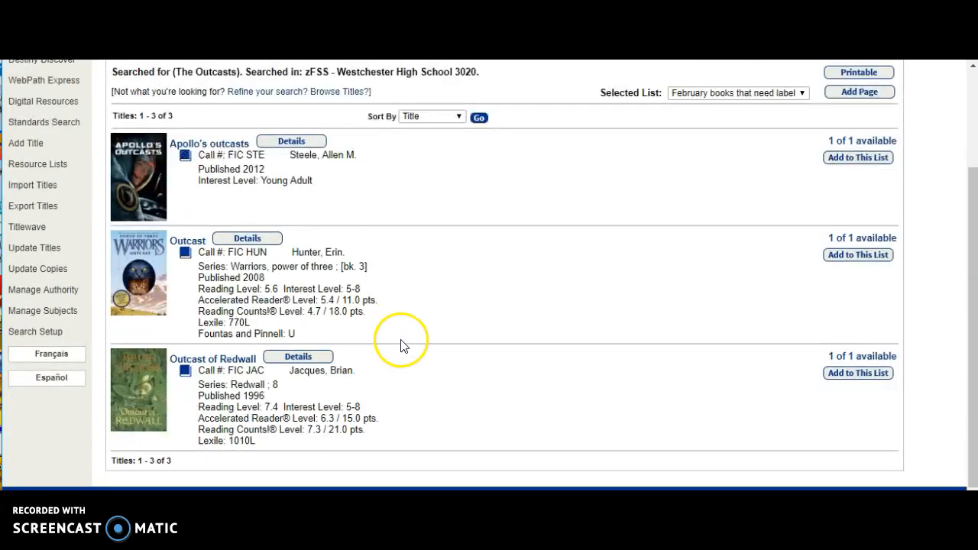
scroll(444, 370, "up", 2)
scroll(445, 370, "down", 2)
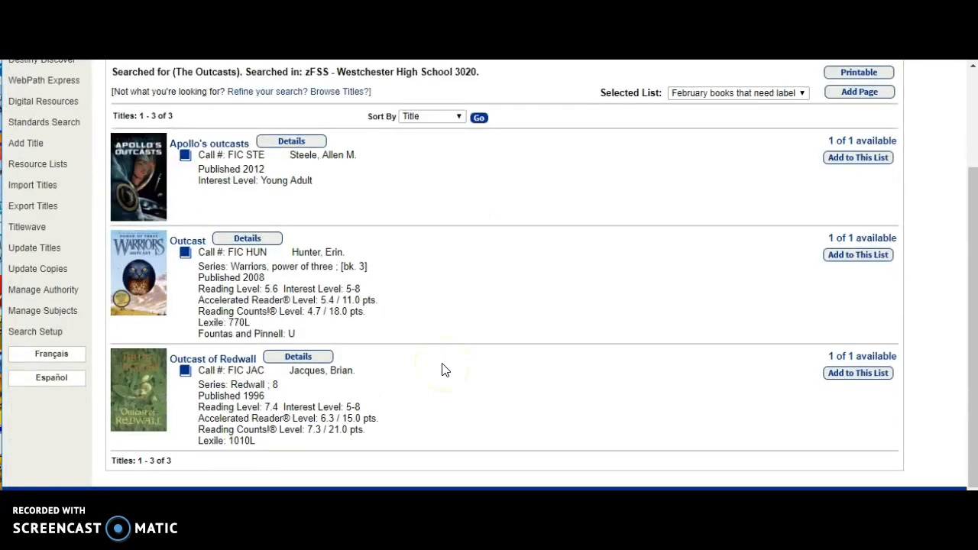
scroll(442, 370, "up", 2)
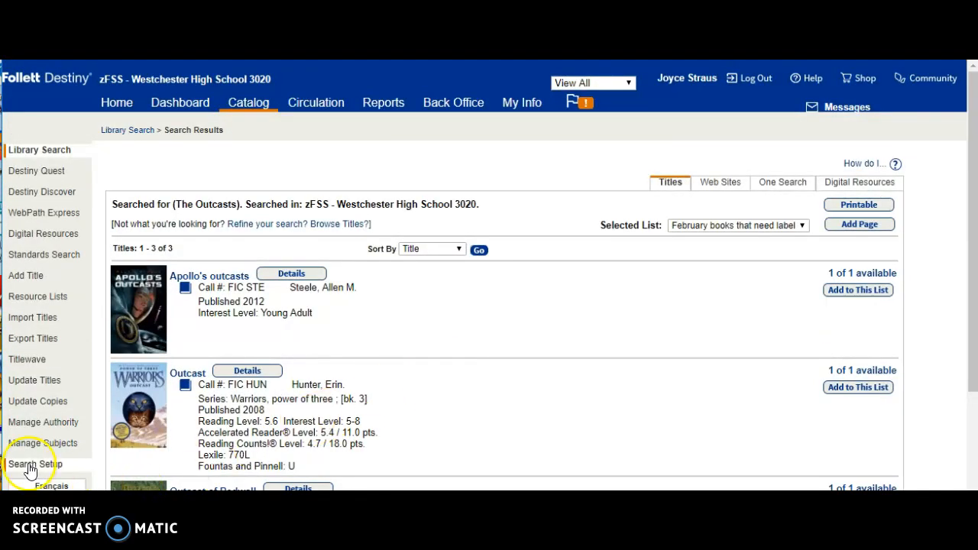
View the batch copy deletion page, and examine the title import settings from title matching to the import file options.
left_click(36, 401)
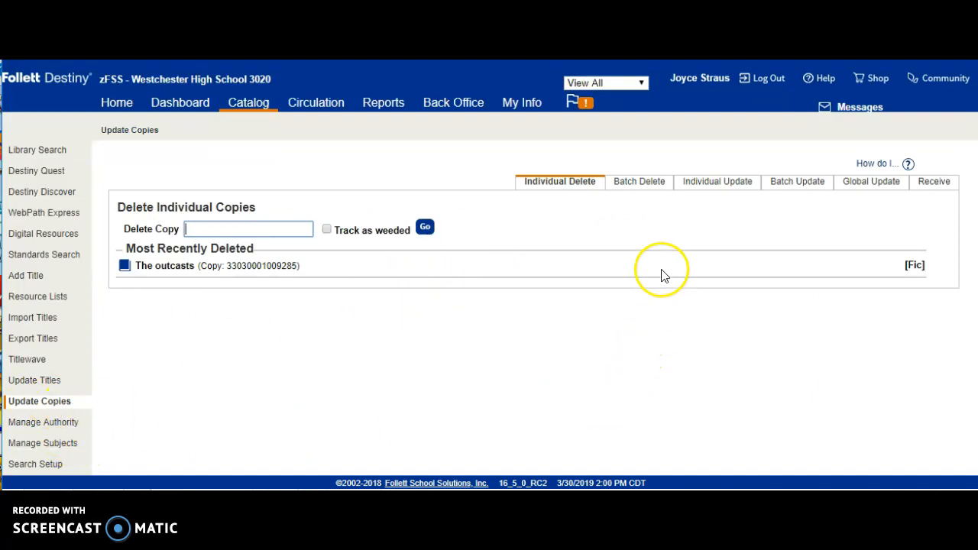
left_click(642, 185)
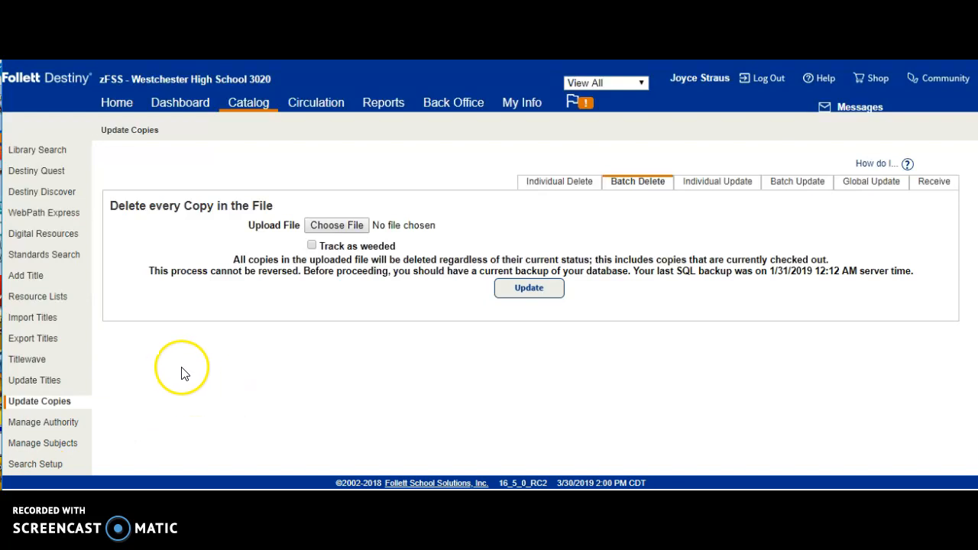
left_click(55, 321)
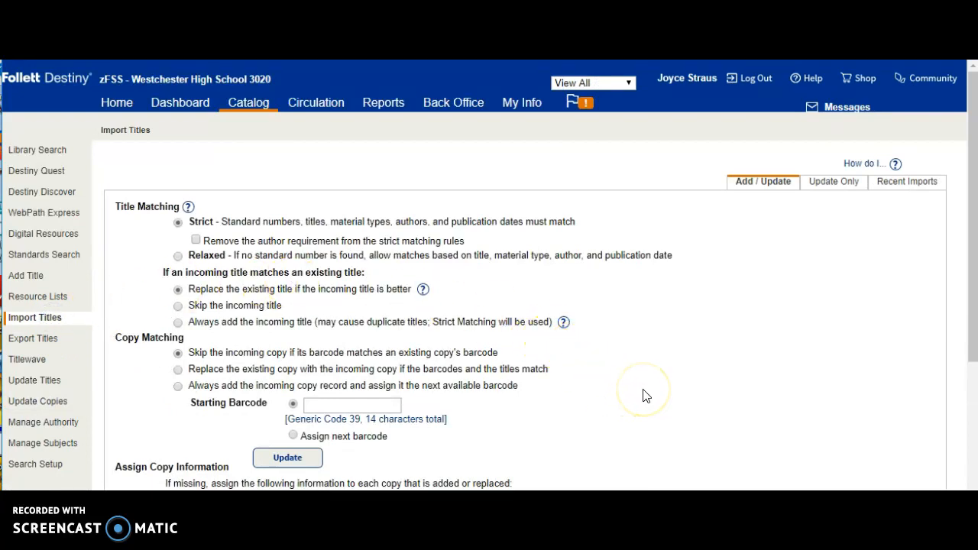
scroll(643, 396, "down", 3)
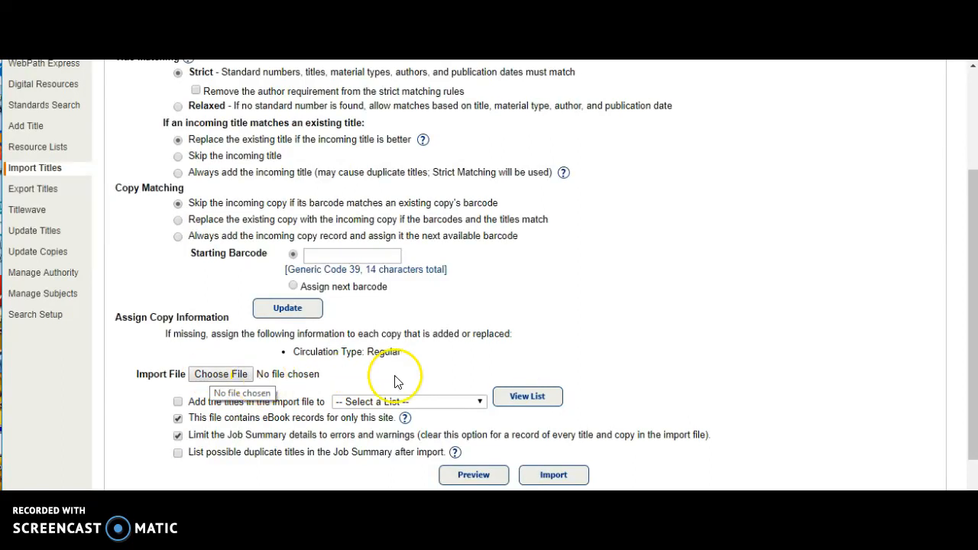
scroll(570, 354, "up", 3)
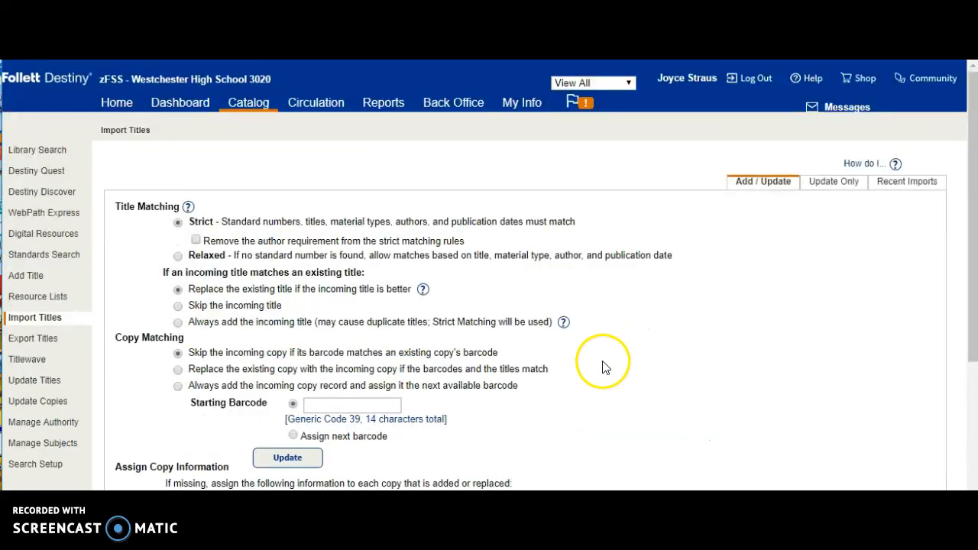
View the Titlewave page and the authority management page.
left_click(29, 361)
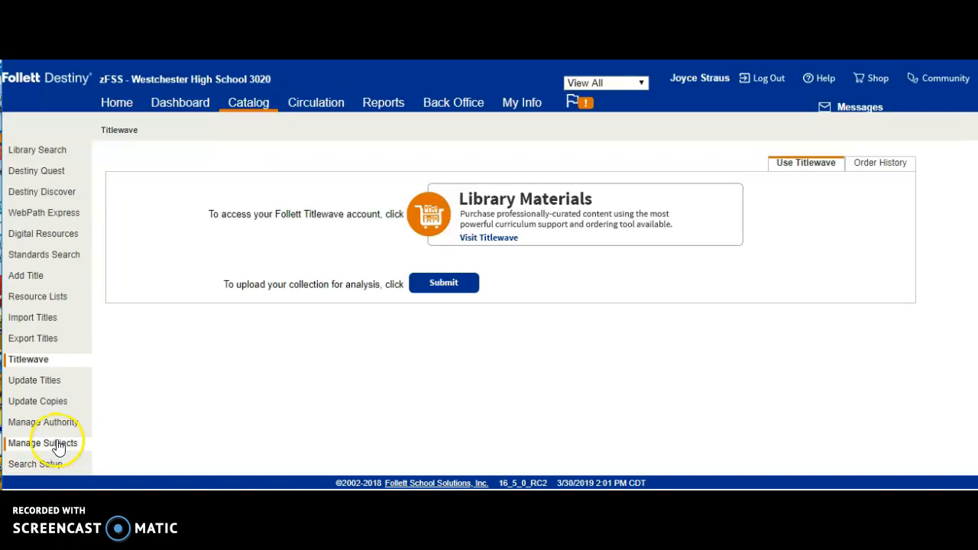
left_click(39, 428)
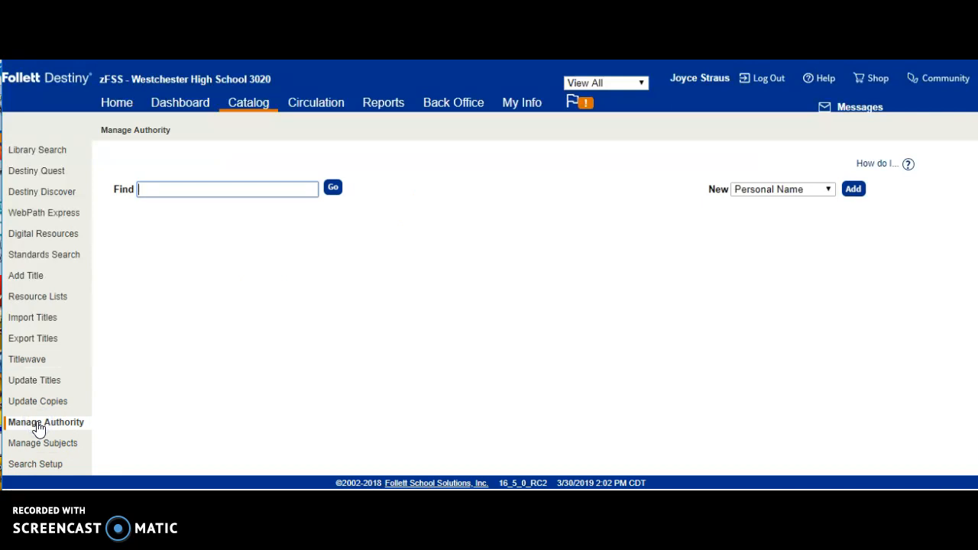
Clear and reselect Sears among the subject heading sources to discard without saving, and return to the basic library search.
left_click(42, 444)
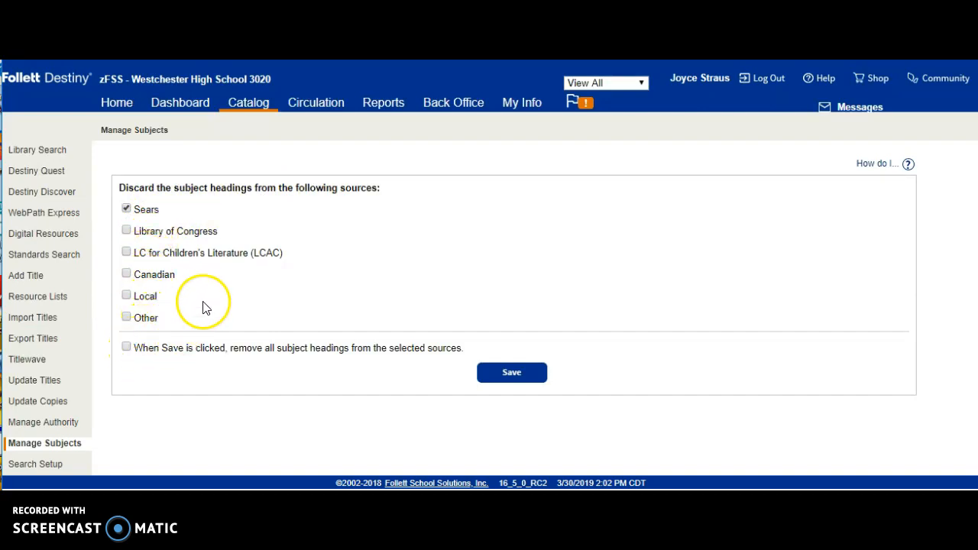
left_click(127, 207)
left_click(127, 205)
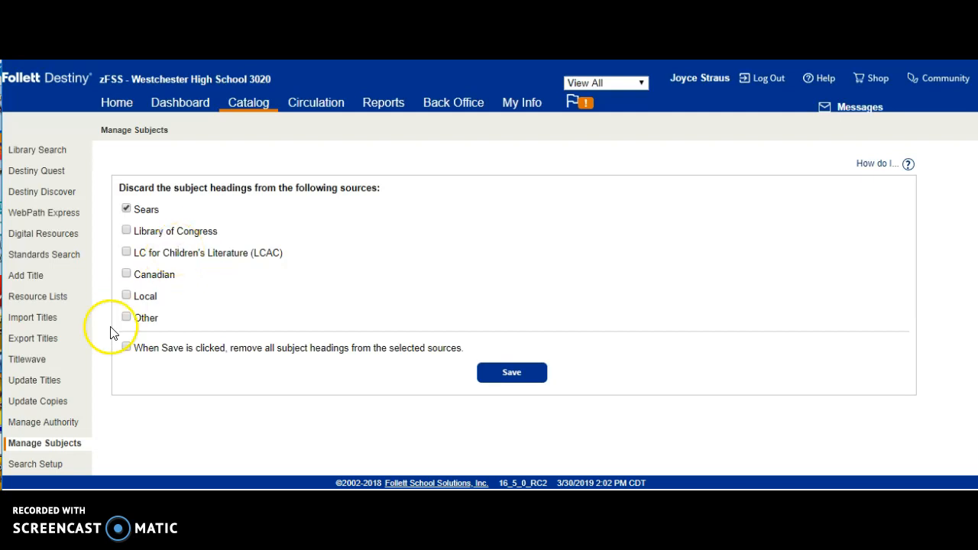
left_click(27, 150)
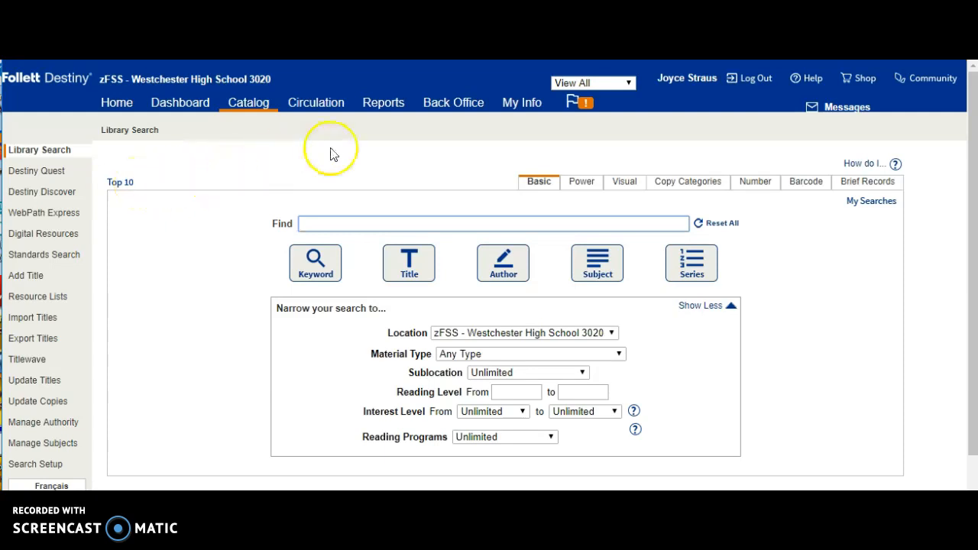
left_click(272, 195)
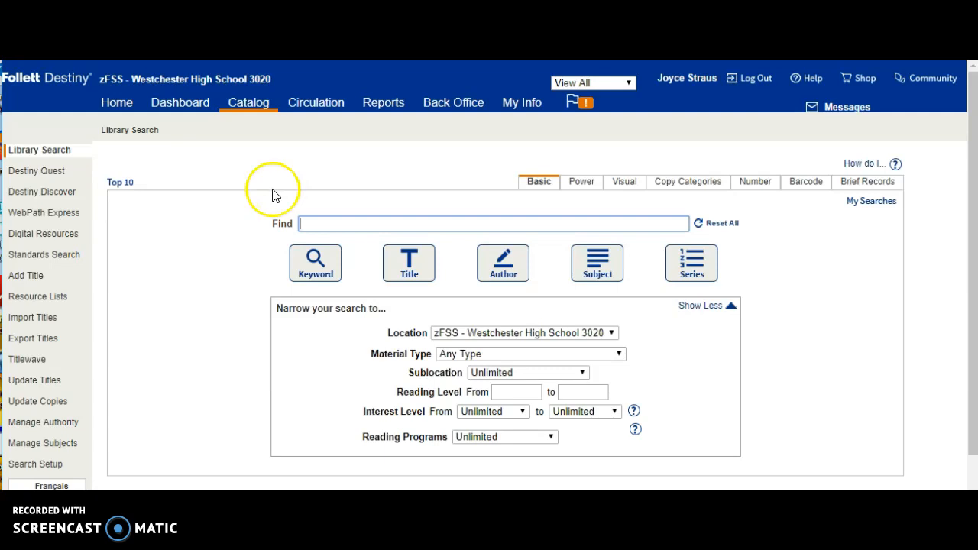